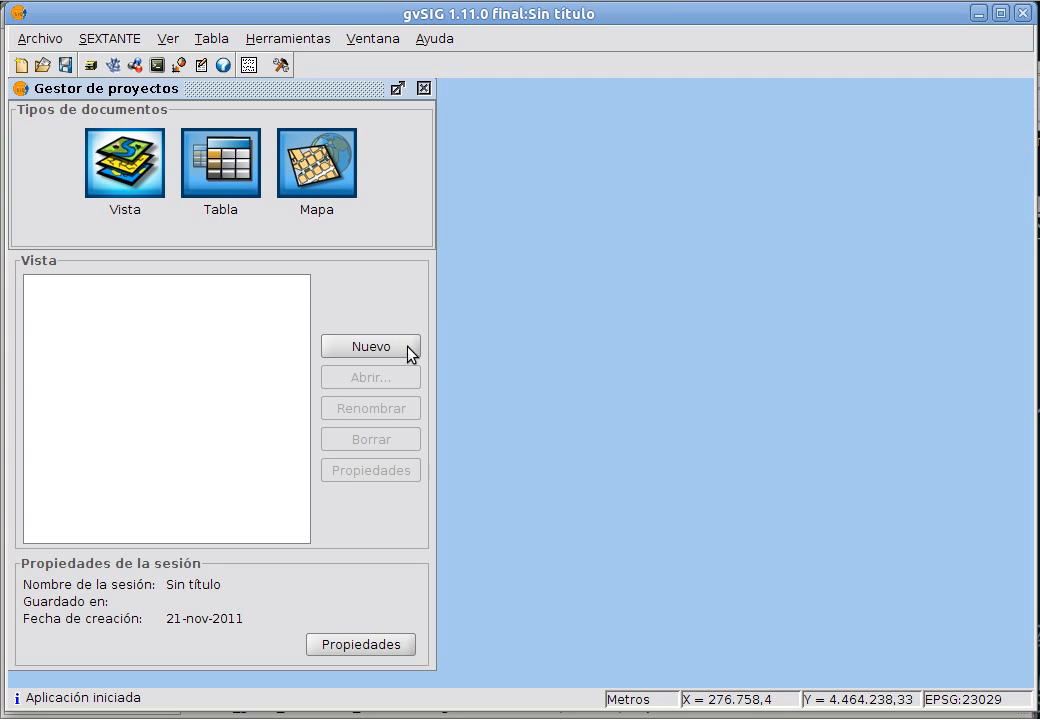
Create a new view document in the project and rename it calc.
{"action": "left_click", "coordinate": [373, 350]}
{"action": "left_click", "coordinate": [80, 287]}
{"action": "left_click", "coordinate": [355, 412]}
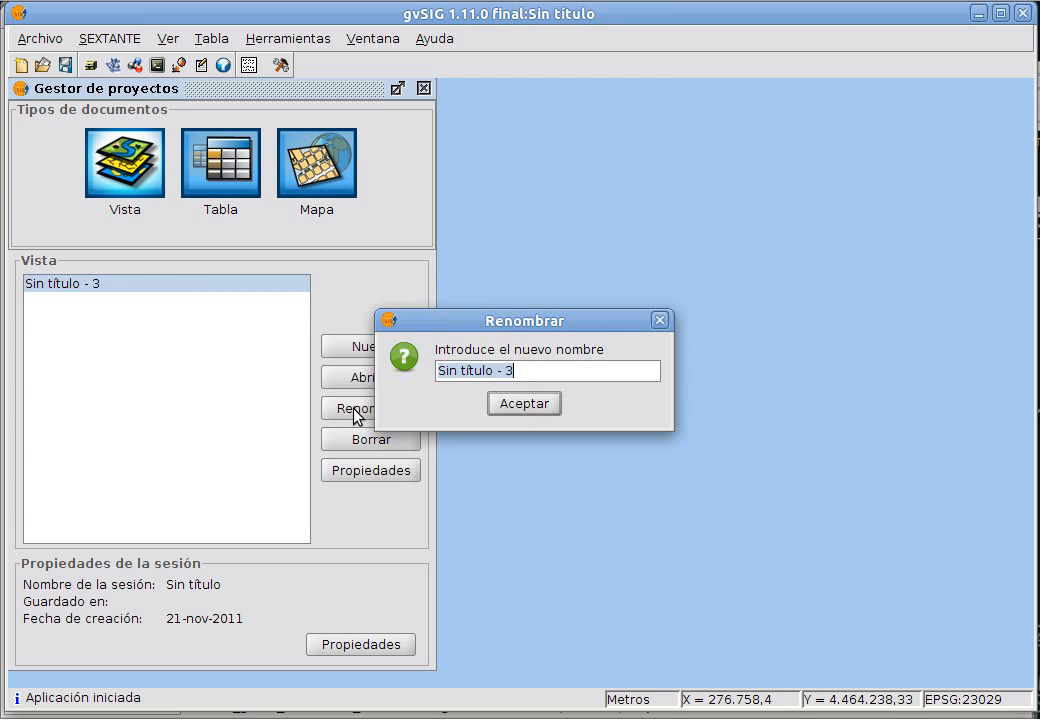
{"action": "type", "text": "calc"}
{"action": "key", "text": "Return"}
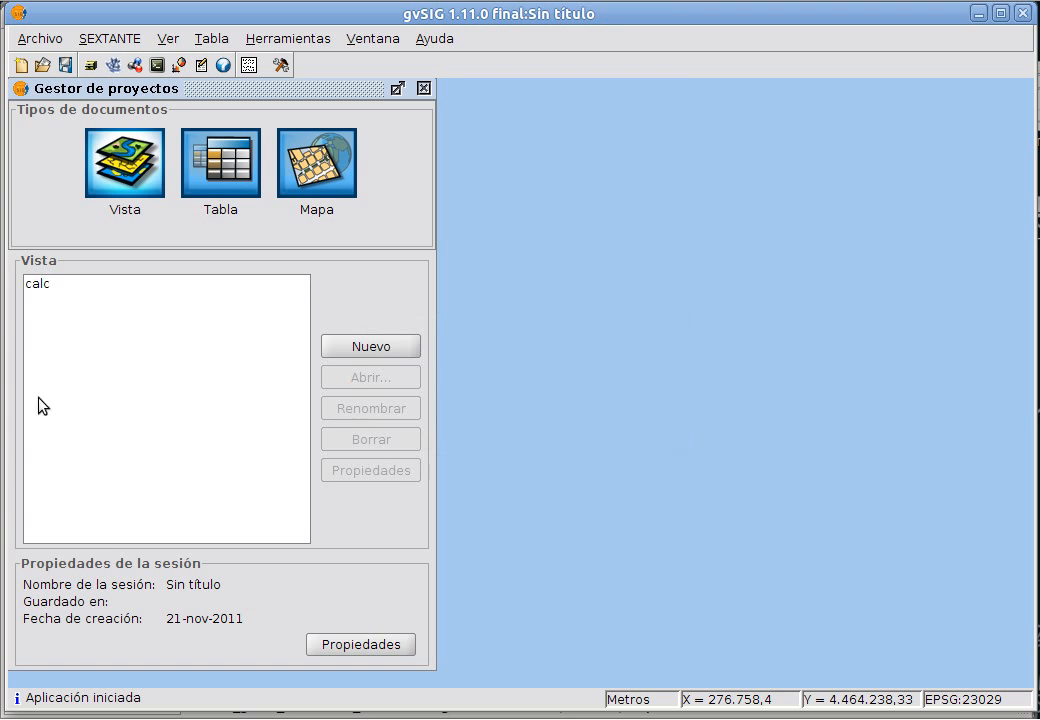
Open the calc view and add the raster layers mdt25.asc and usos_suelo.asc from the cap5 folder.
{"action": "left_click", "coordinate": [49, 286]}
{"action": "left_click", "coordinate": [345, 378]}
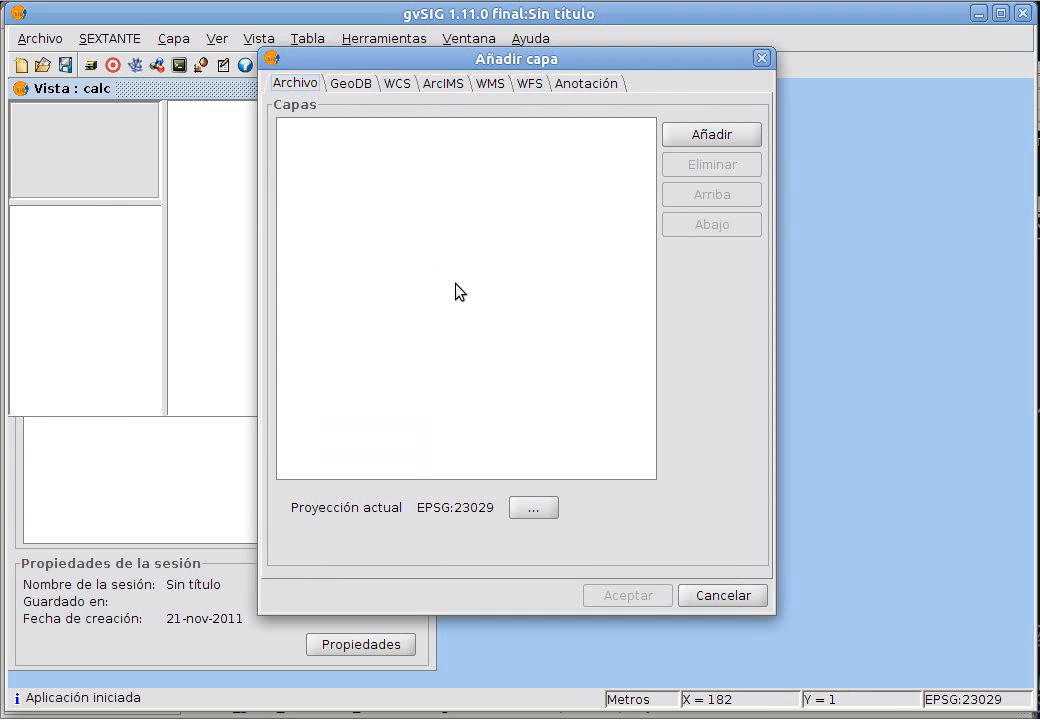
{"action": "left_click", "coordinate": [678, 140]}
{"action": "left_click", "coordinate": [340, 325]}
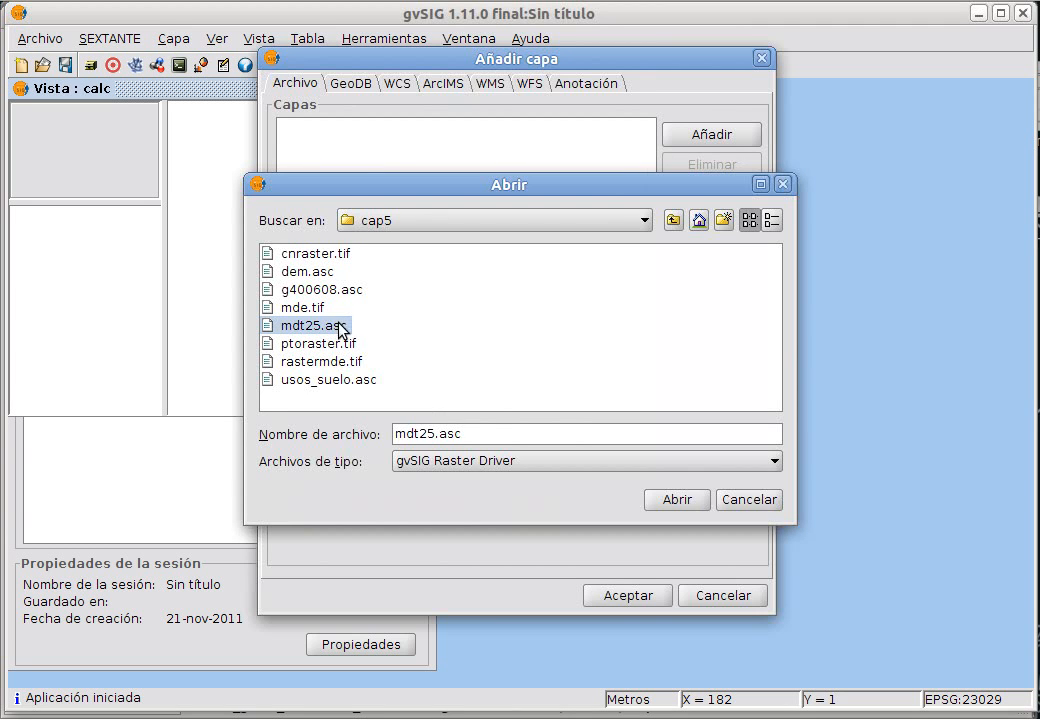
{"action": "left_click", "coordinate": [330, 380], "text": "ctrl"}
{"action": "left_click", "coordinate": [656, 498]}
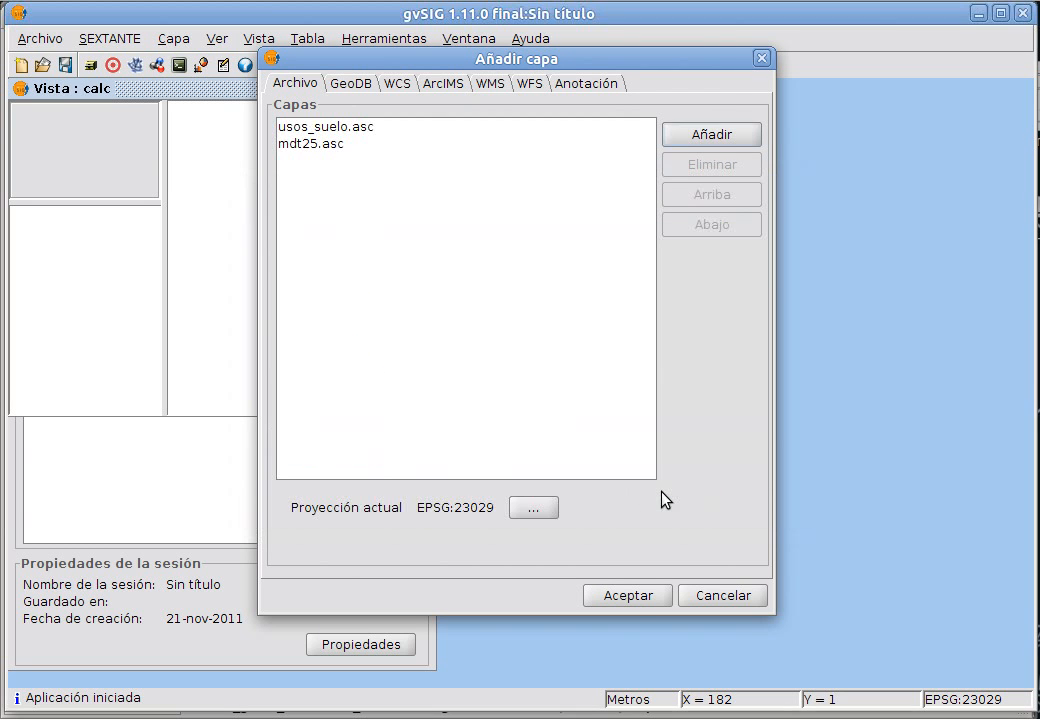
{"action": "left_click", "coordinate": [632, 594]}
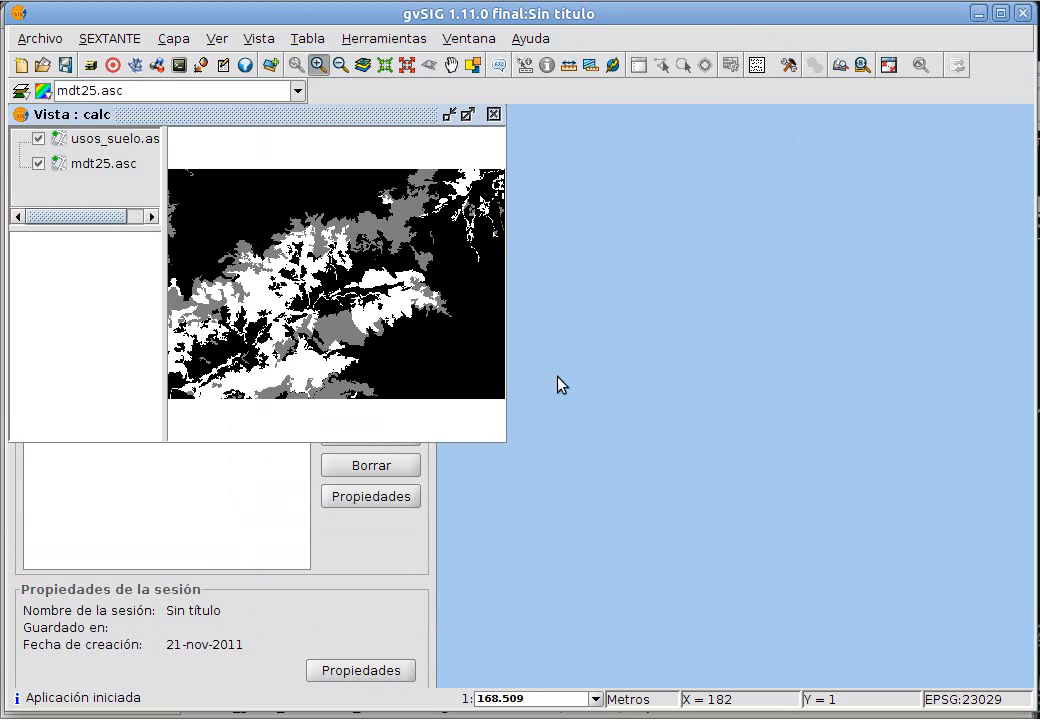
Maximize the calc view, hide the usos_suelo.asc layer and make mdt25.asc the active layer.
{"action": "left_click", "coordinate": [467, 115]}
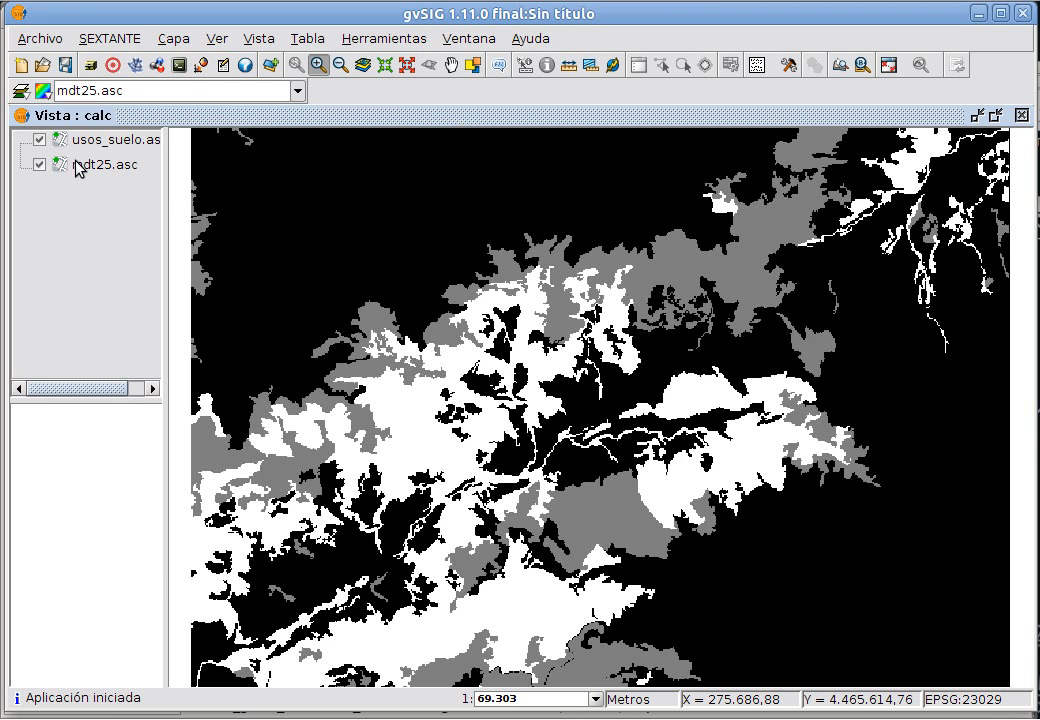
{"action": "left_click", "coordinate": [40, 140]}
{"action": "left_click", "coordinate": [95, 166]}
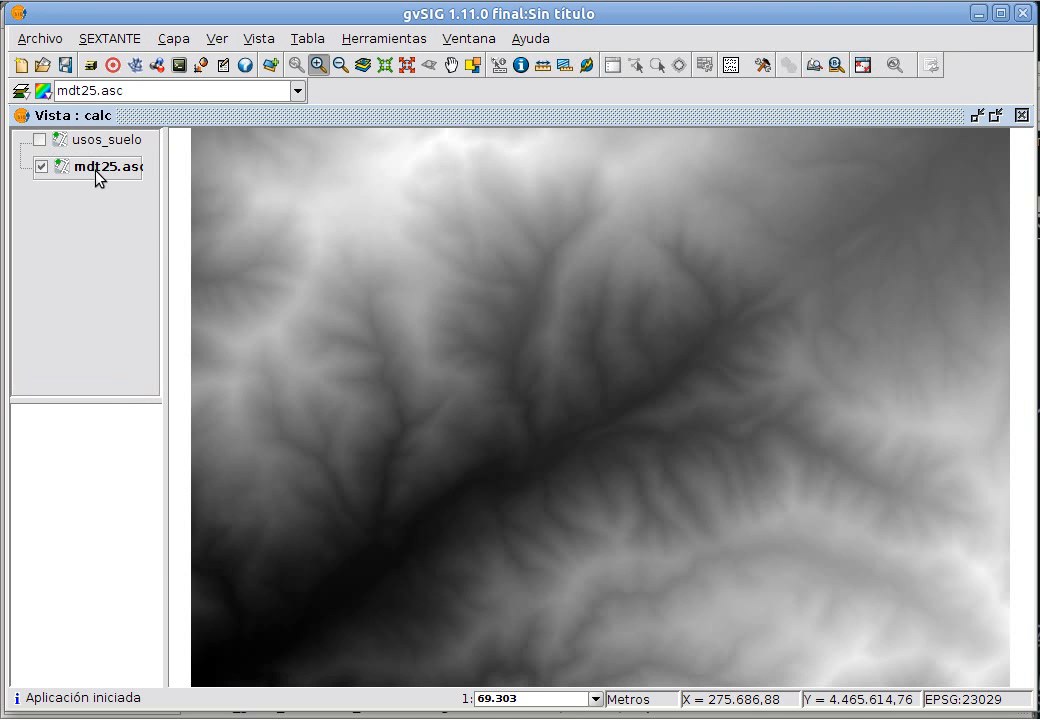
Open the map calculator (Calculadora de mapas) from SEXTANTE's raster calculation tools and clear its existing expression.
{"action": "left_click", "coordinate": [135, 65]}
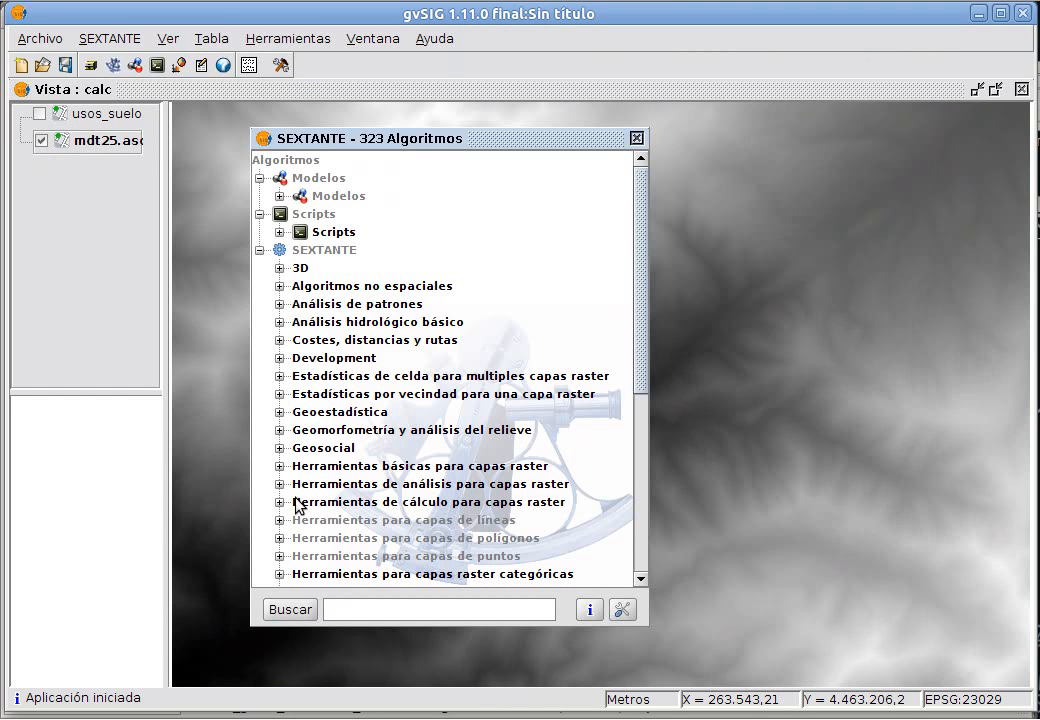
{"action": "left_click", "coordinate": [280, 503]}
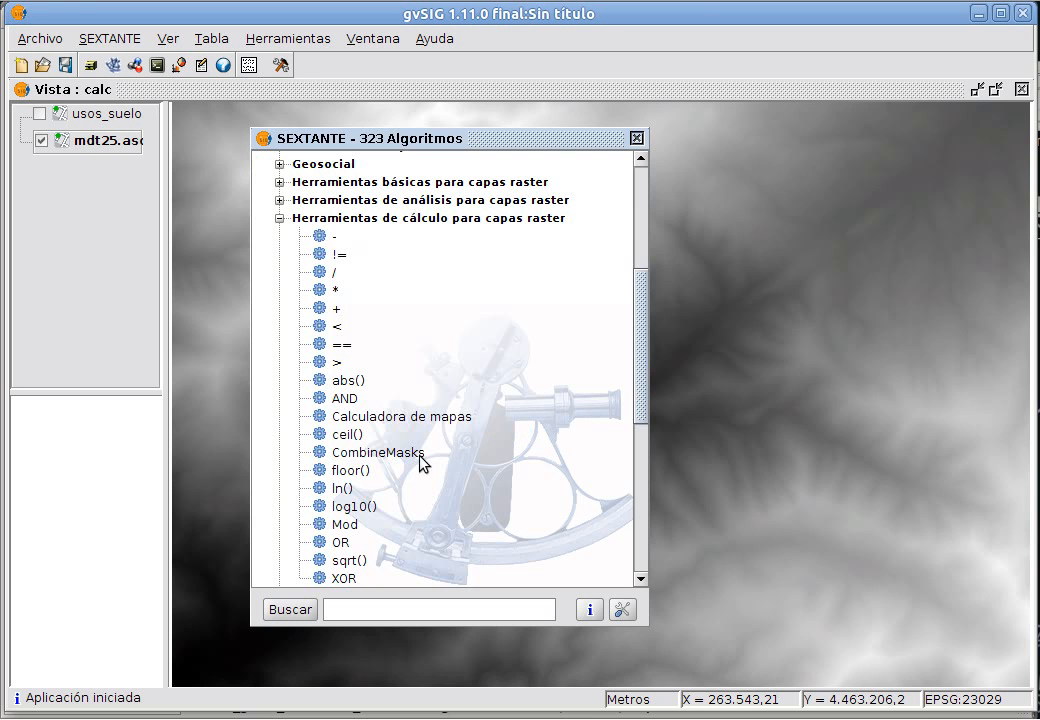
{"action": "double_click", "coordinate": [420, 418]}
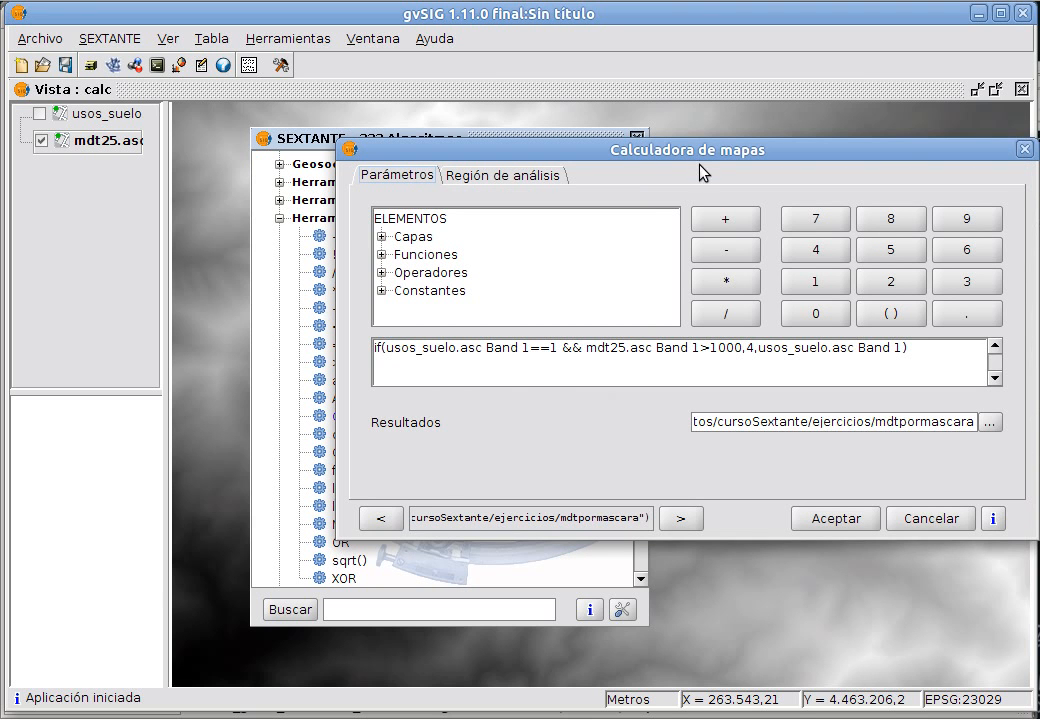
{"action": "left_click_drag", "start_coordinate": [699, 152], "coordinate": [570, 131]}
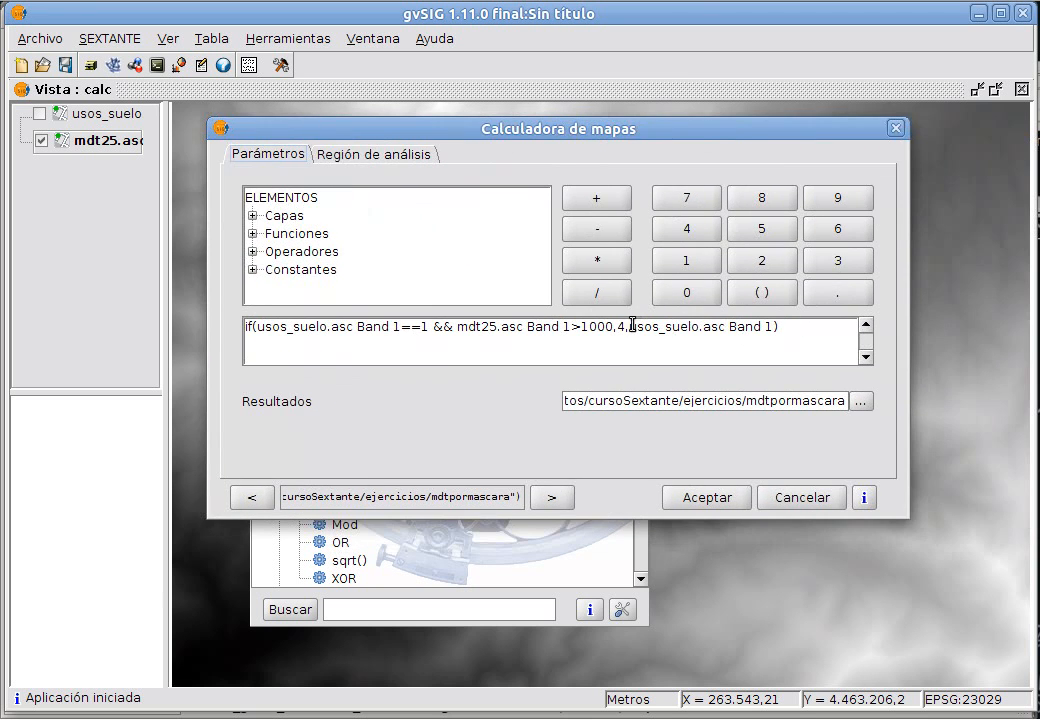
{"action": "left_click_drag", "start_coordinate": [803, 326], "coordinate": [245, 352]}
{"action": "key", "text": "Delete"}
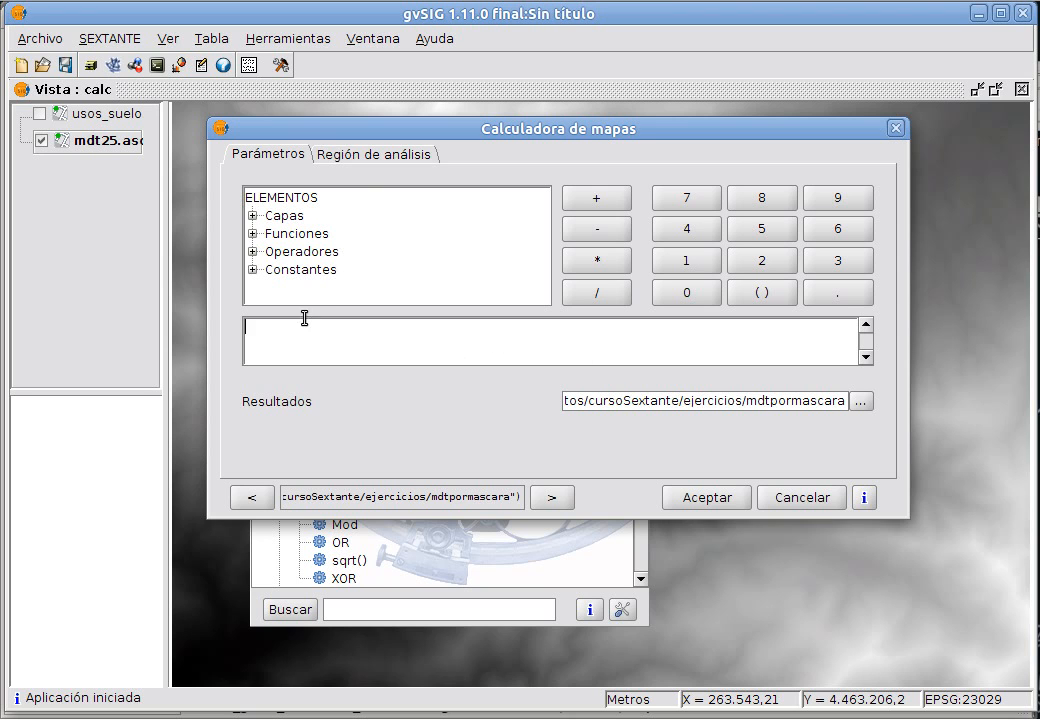
Examine the layers, functions, operators and constants available as elements in the map calculator.
{"action": "left_click", "coordinate": [253, 217]}
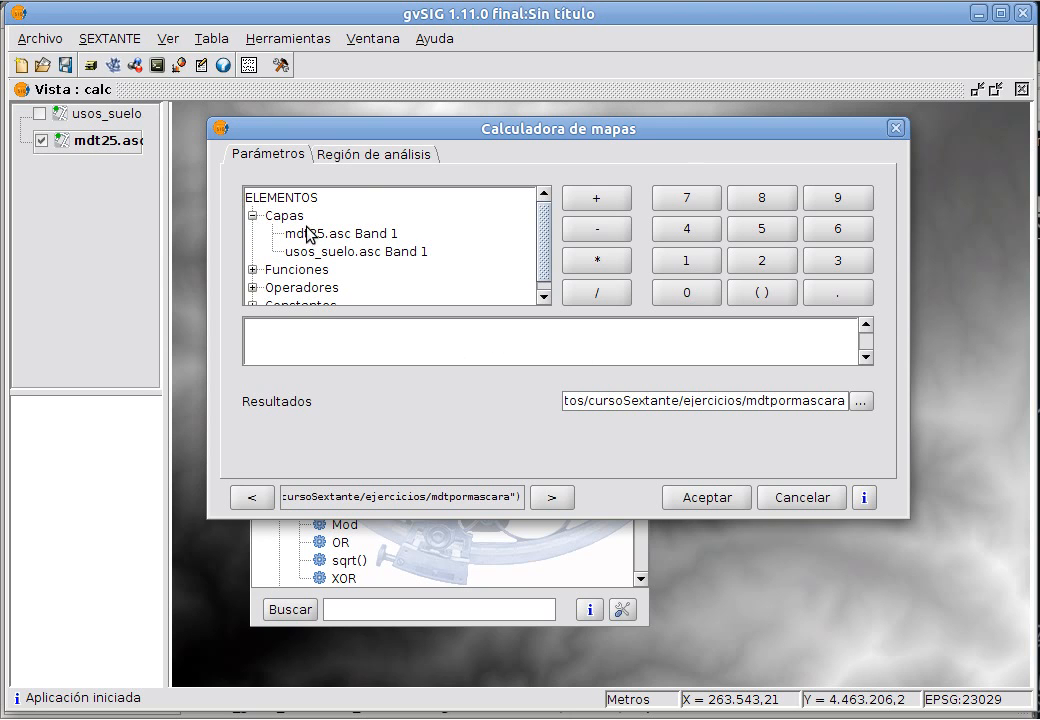
{"action": "left_click", "coordinate": [253, 216]}
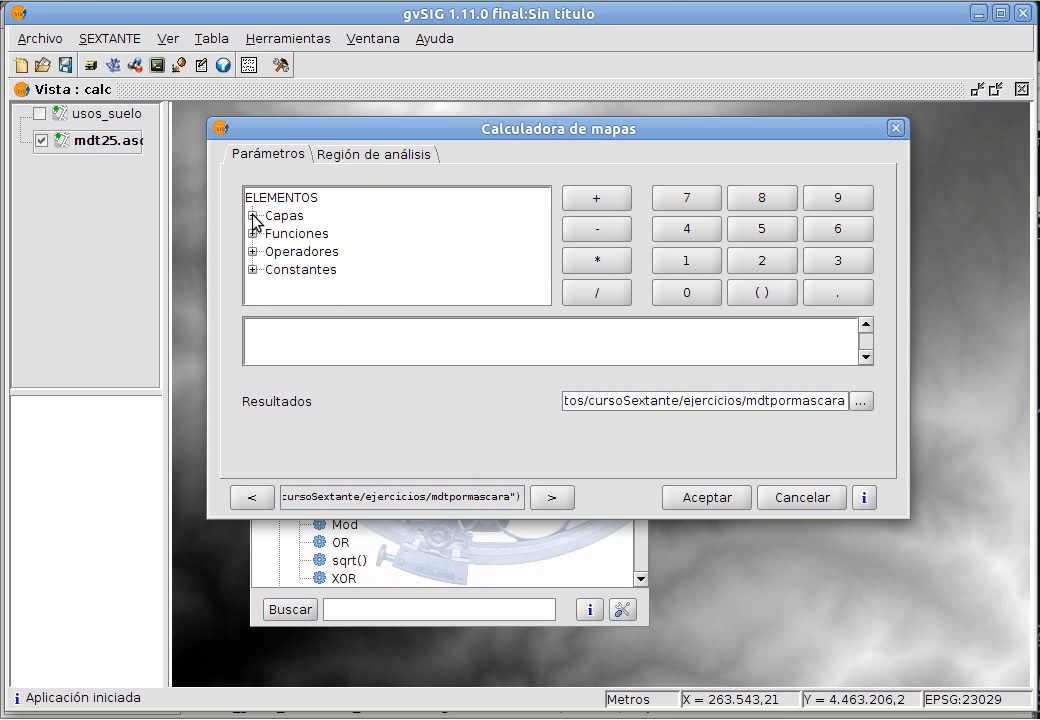
{"action": "left_click", "coordinate": [253, 234]}
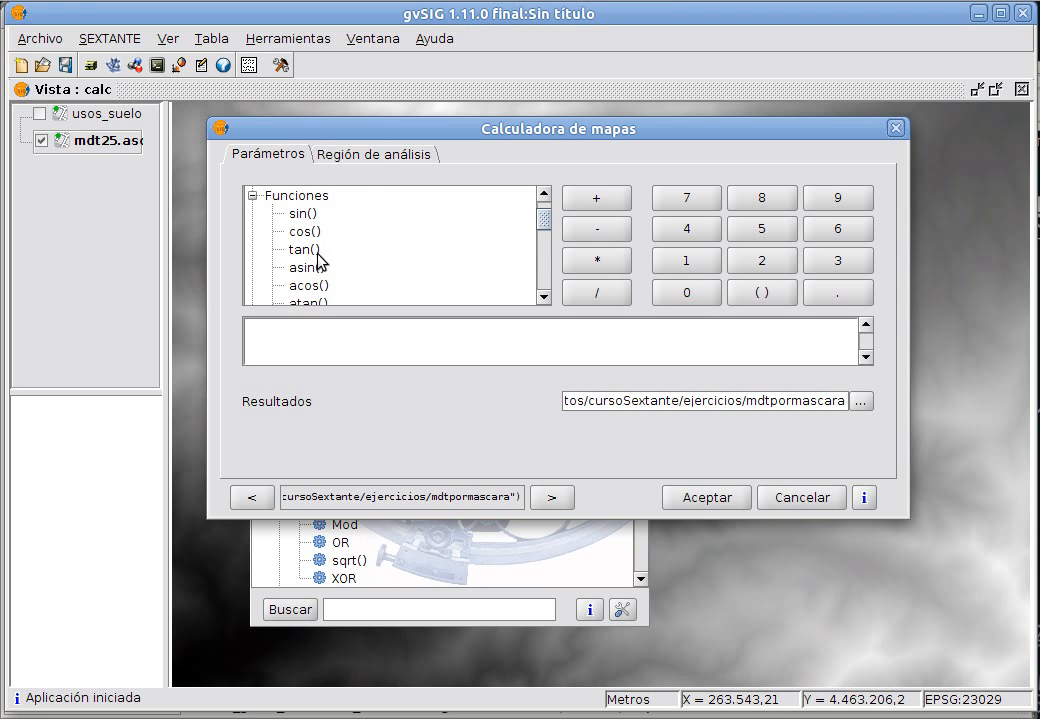
{"action": "scroll", "coordinate": [325, 262], "scroll_direction": "down", "scroll_amount": 2}
{"action": "scroll", "coordinate": [315, 262], "scroll_direction": "down", "scroll_amount": 3}
{"action": "scroll", "coordinate": [313, 260], "scroll_direction": "up", "scroll_amount": 5}
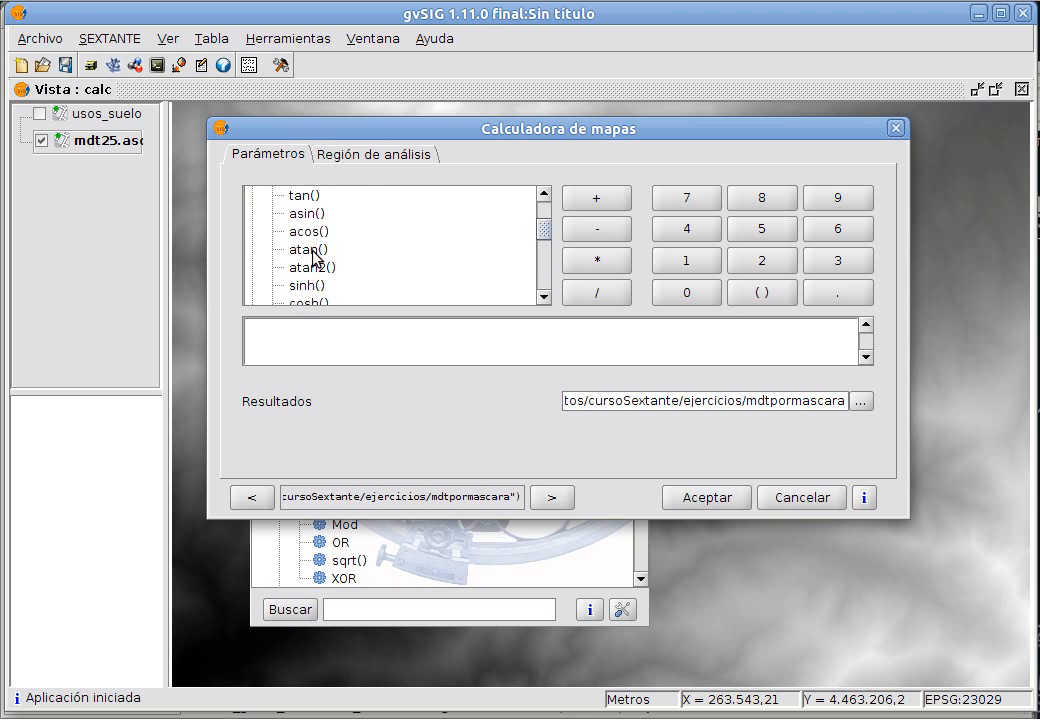
{"action": "left_click", "coordinate": [253, 196]}
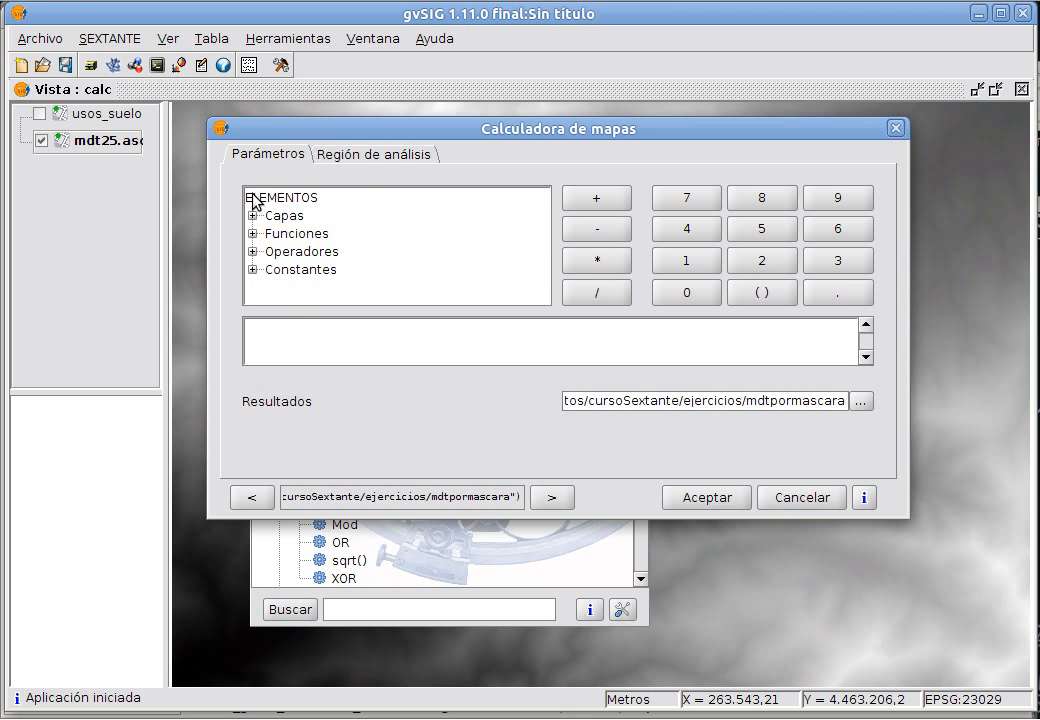
{"action": "left_click", "coordinate": [253, 252]}
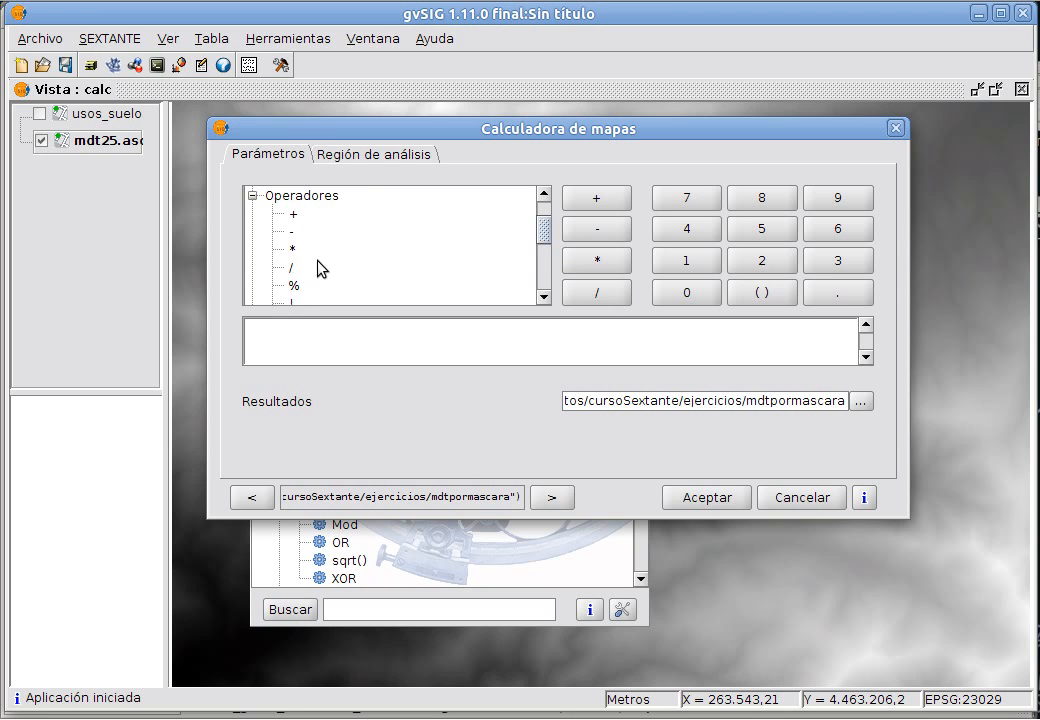
{"action": "scroll", "coordinate": [317, 268], "scroll_direction": "down", "scroll_amount": 2}
{"action": "scroll", "coordinate": [330, 244], "scroll_direction": "up", "scroll_amount": 1}
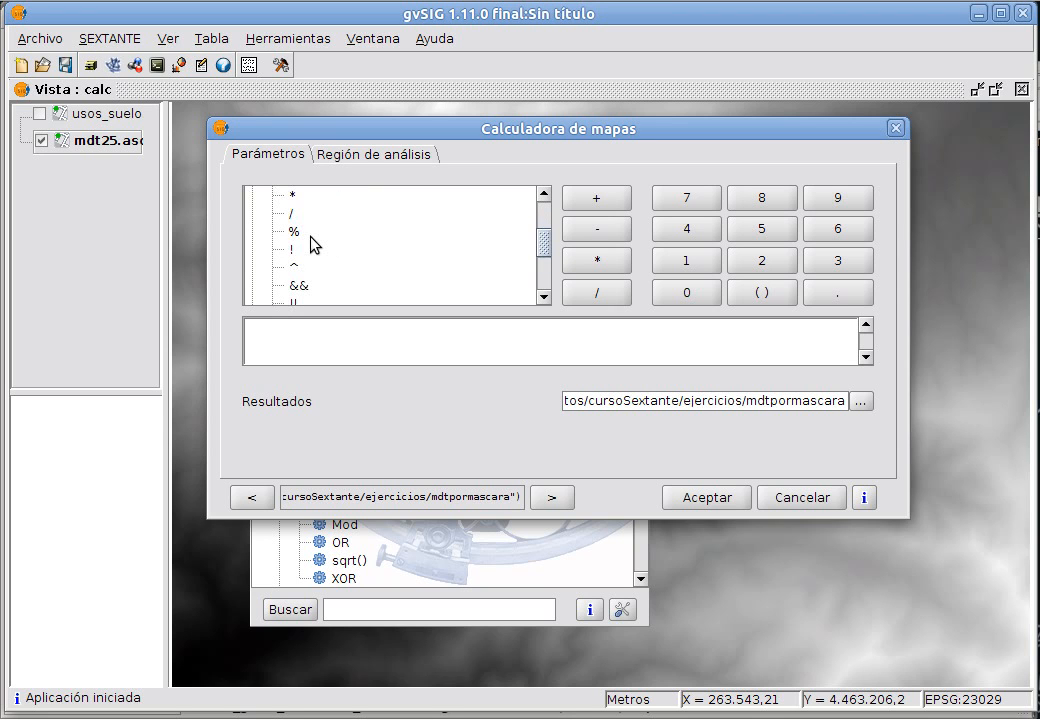
{"action": "scroll", "coordinate": [340, 275], "scroll_direction": "down", "scroll_amount": 1}
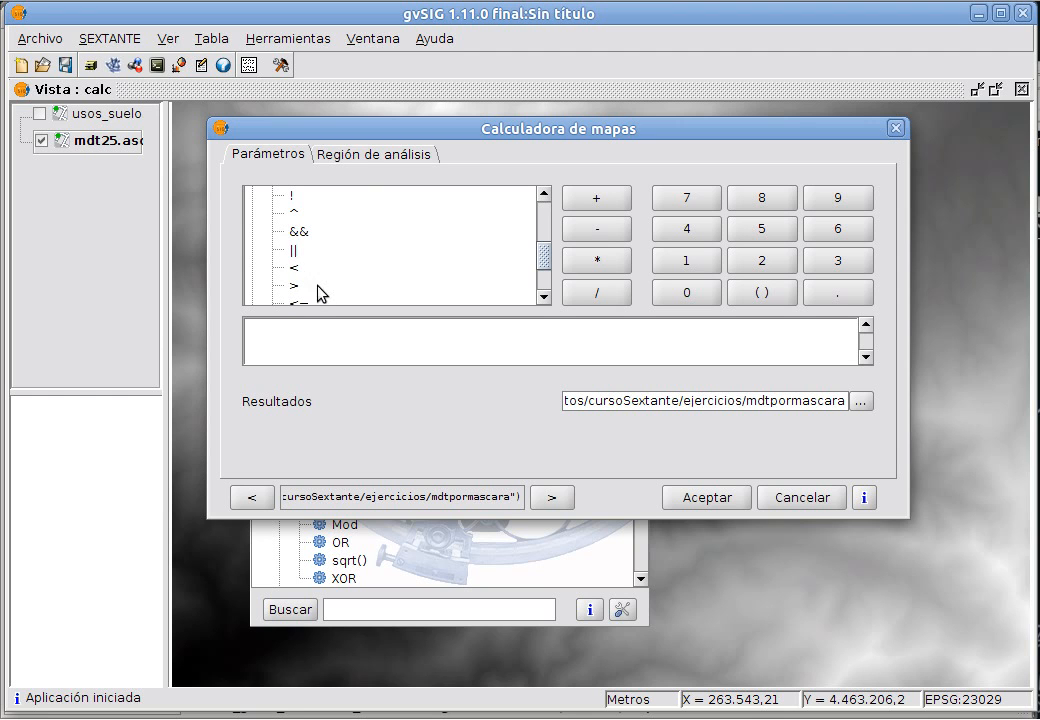
{"action": "scroll", "coordinate": [313, 293], "scroll_direction": "down", "scroll_amount": 1}
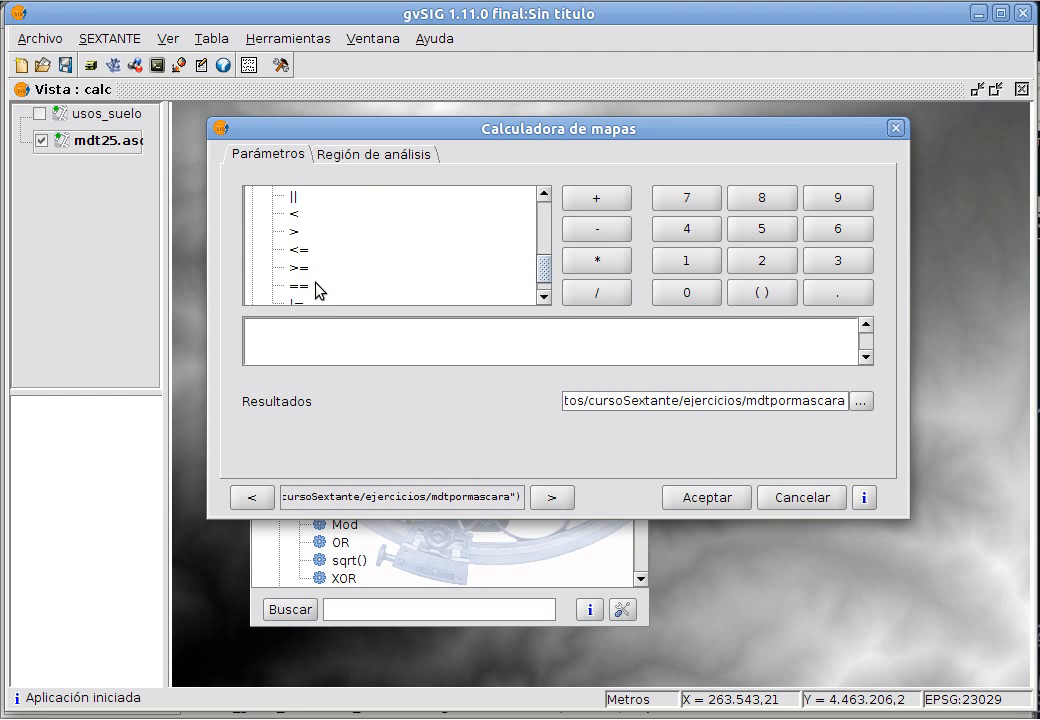
{"action": "scroll", "coordinate": [320, 285], "scroll_direction": "down", "scroll_amount": 1}
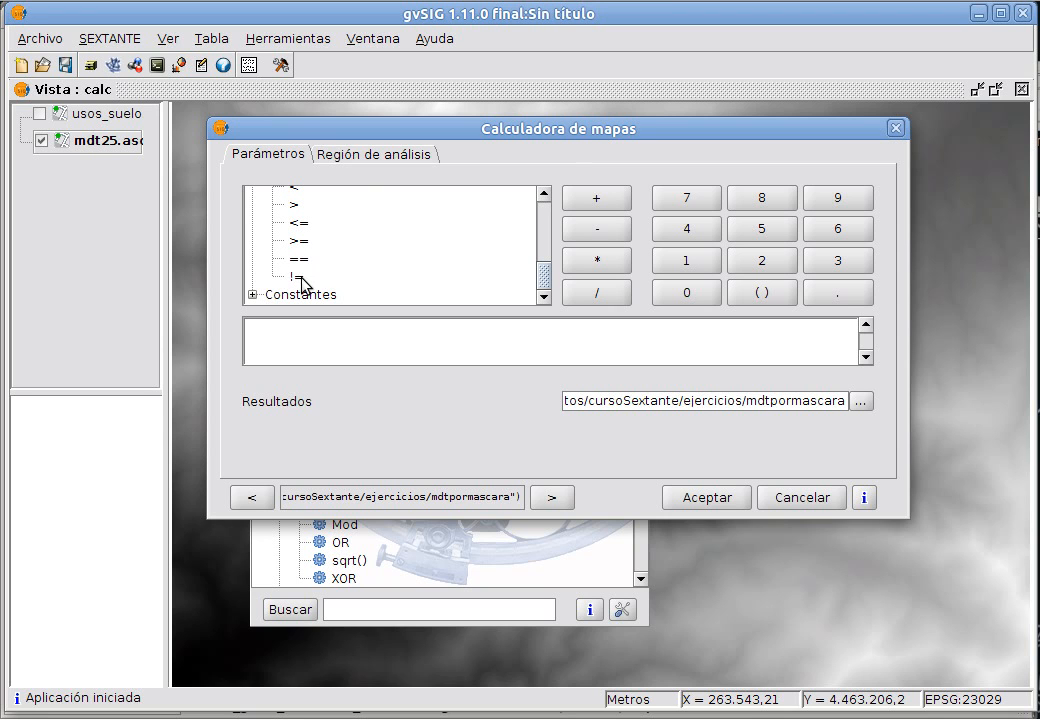
{"action": "left_click", "coordinate": [252, 295]}
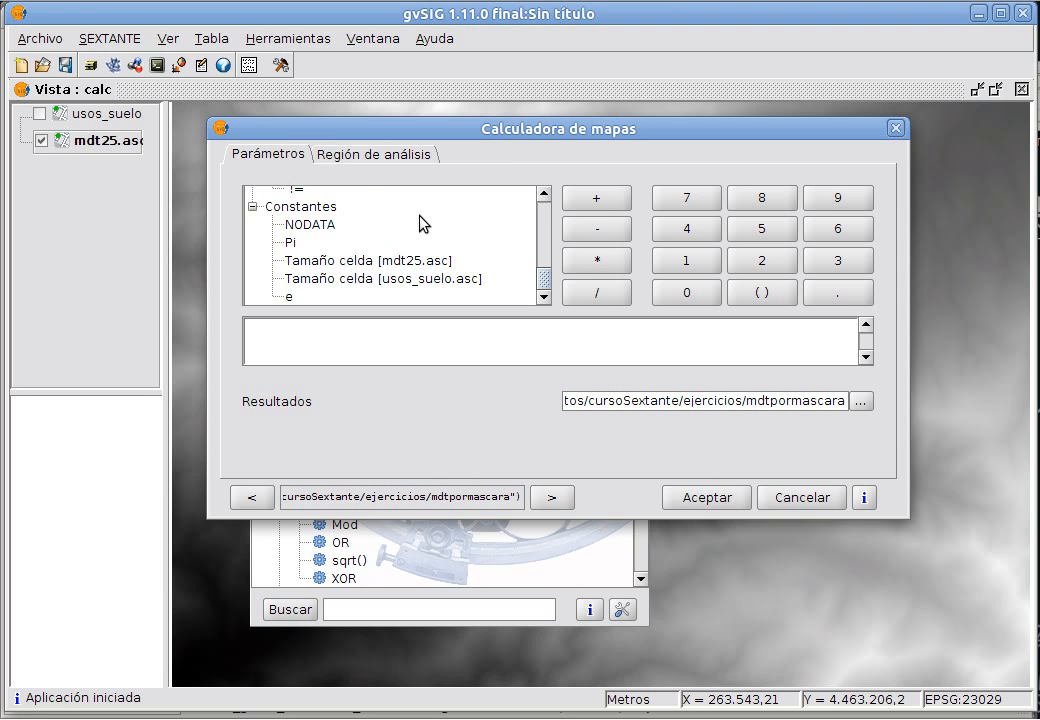
{"action": "scroll", "coordinate": [340, 250], "scroll_direction": "up", "scroll_amount": 10}
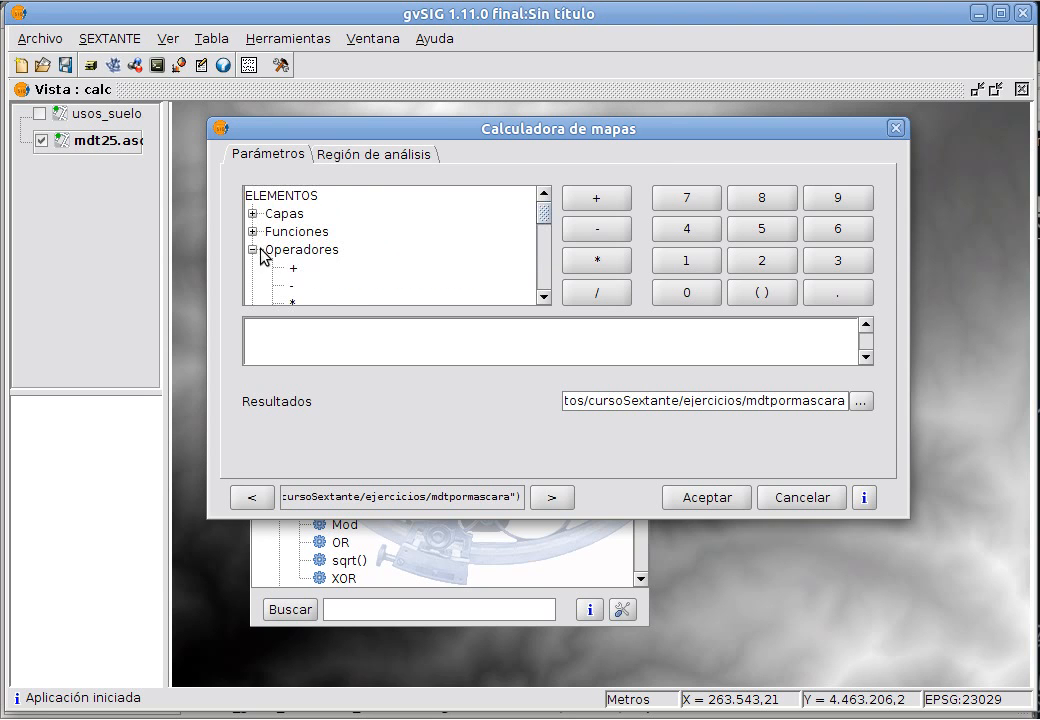
{"action": "left_click", "coordinate": [253, 249]}
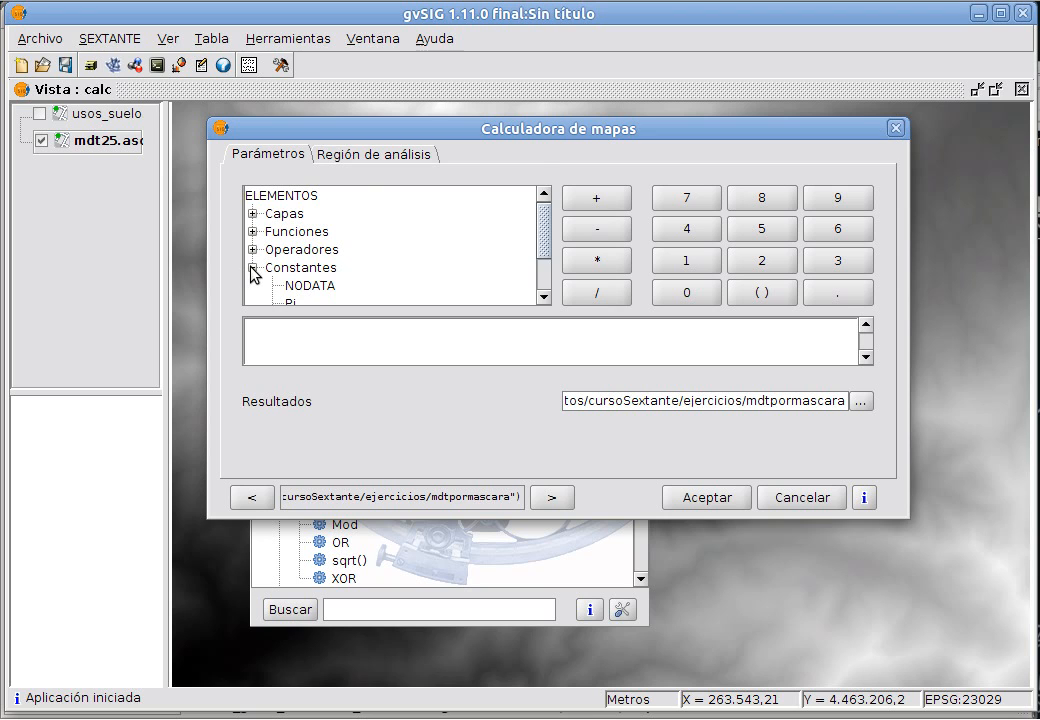
{"action": "left_click", "coordinate": [252, 268]}
Enter the expression mdt25.asc Band 1/10 in the map calculator, inserting the layer band from the available layers.
{"action": "left_click", "coordinate": [315, 324]}
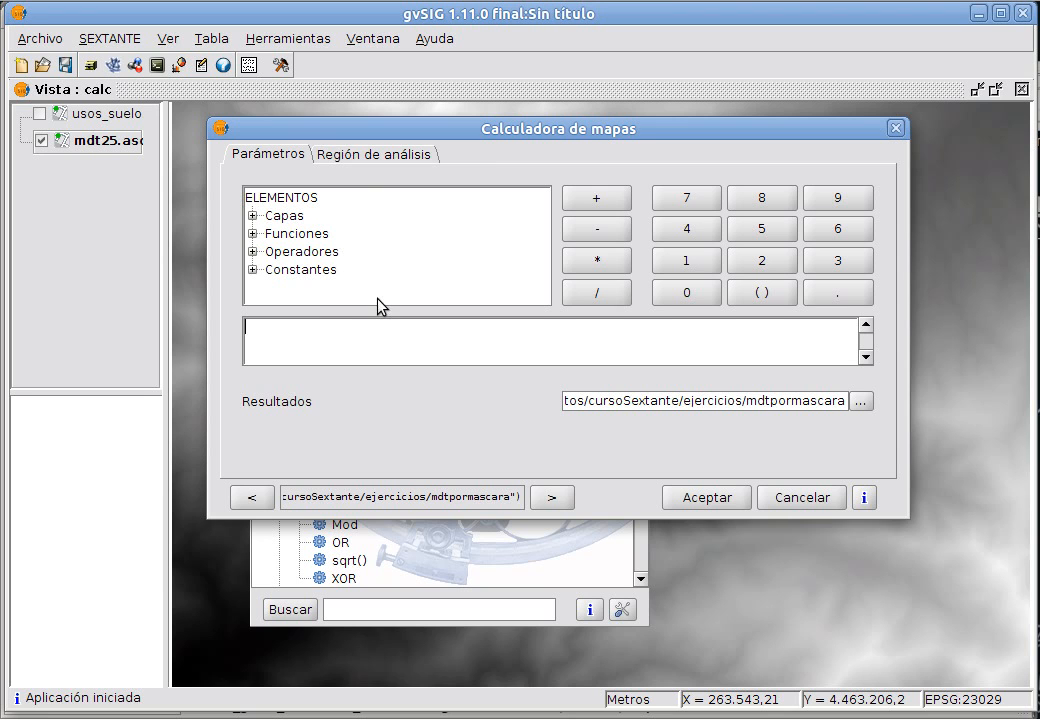
{"action": "left_click", "coordinate": [253, 215]}
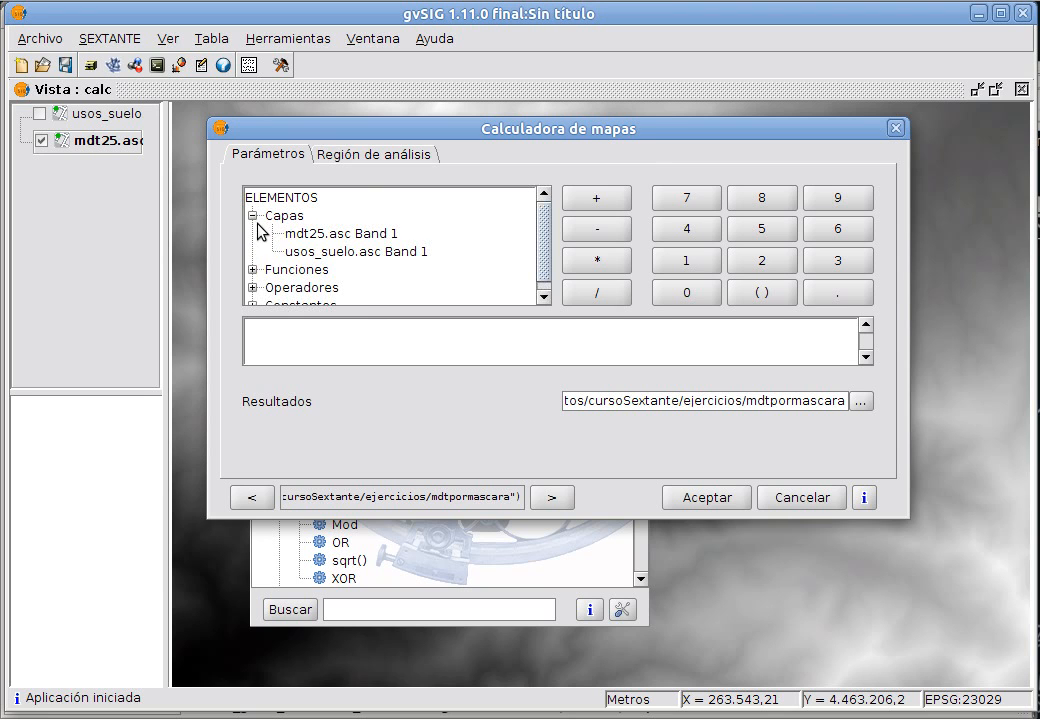
{"action": "left_click", "coordinate": [319, 236]}
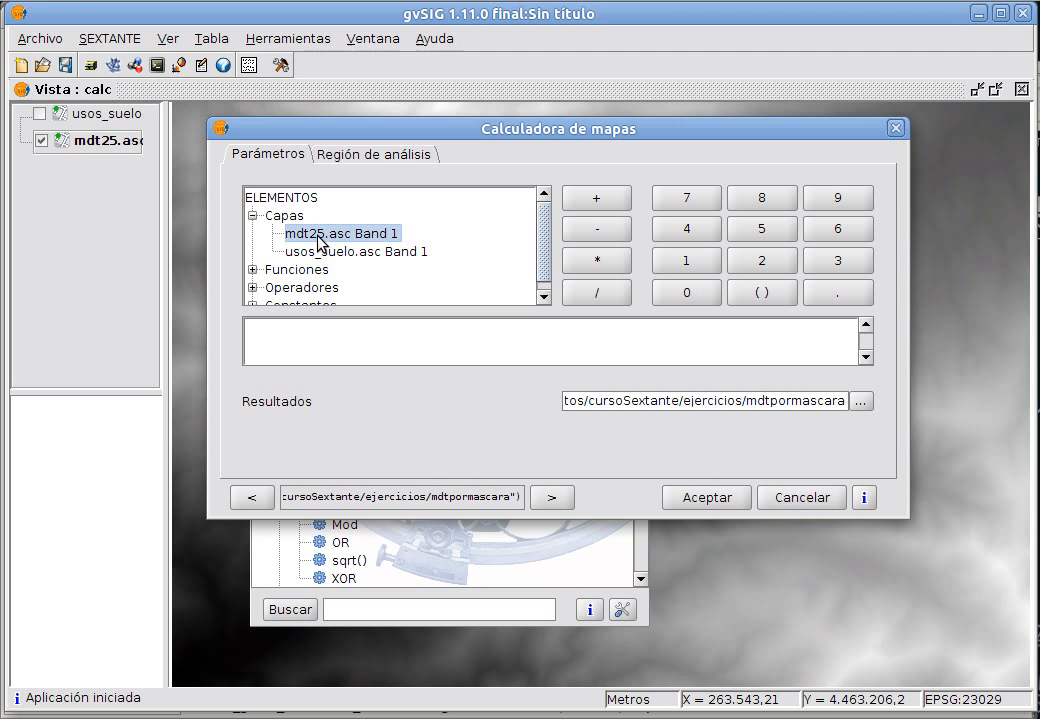
{"action": "double_click", "coordinate": [318, 235]}
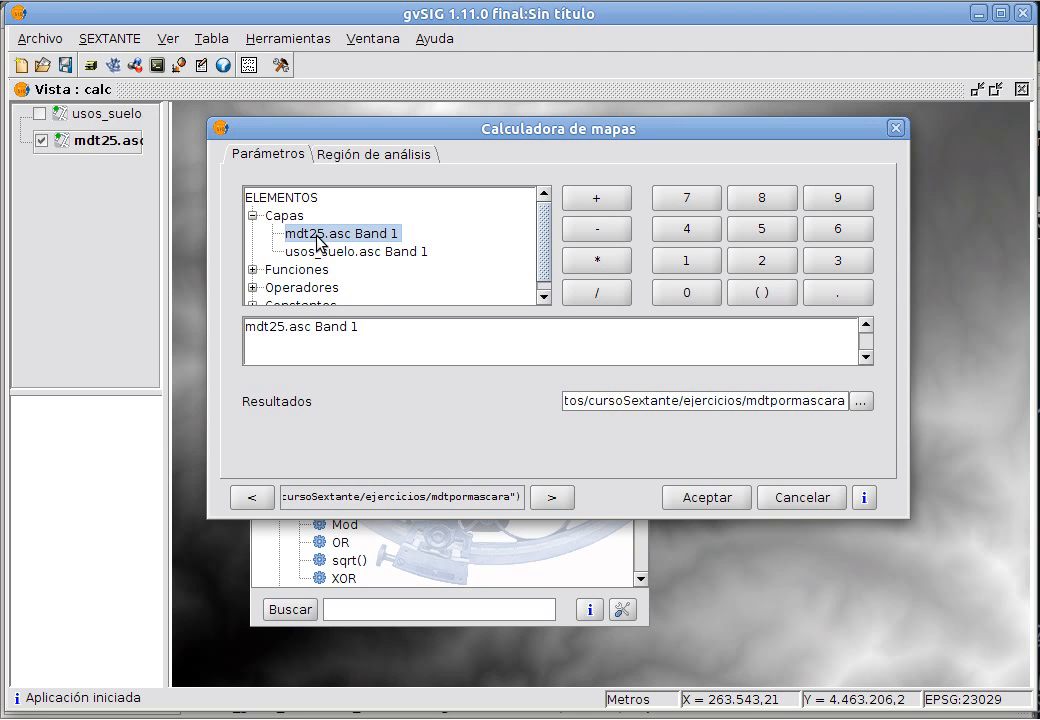
{"action": "left_click", "coordinate": [378, 328]}
{"action": "type", "text": "/10"}
Run the map calculation with the analysis extent fitted to the input data, and close the SEXTANTE algorithm list.
{"action": "left_click", "coordinate": [374, 156]}
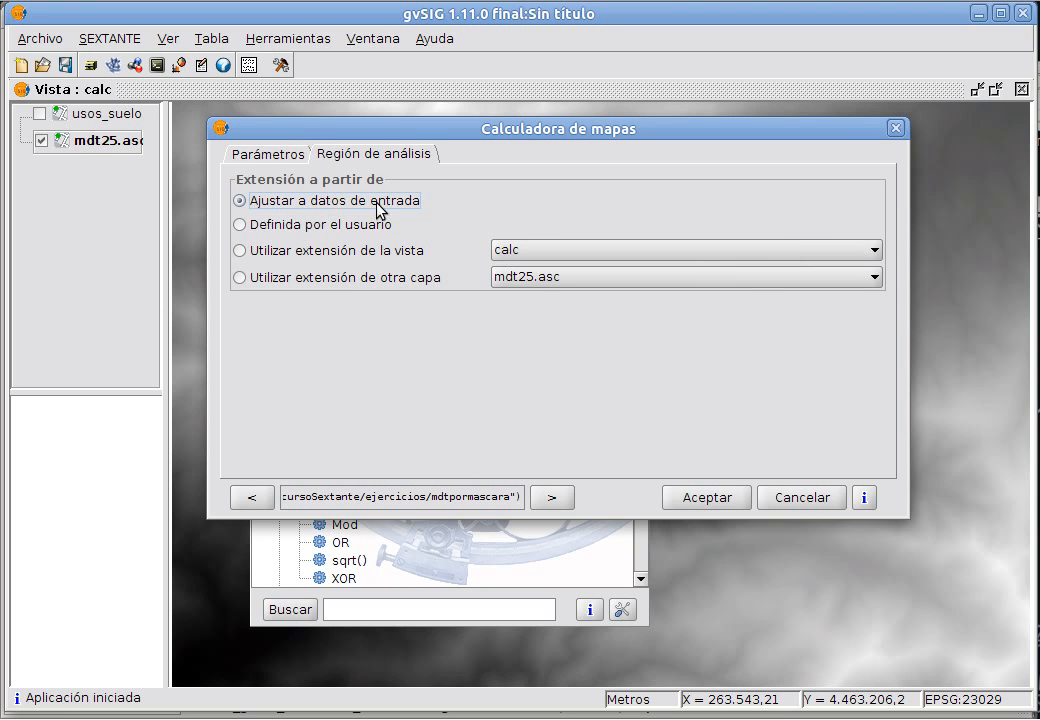
{"action": "left_click", "coordinate": [268, 154]}
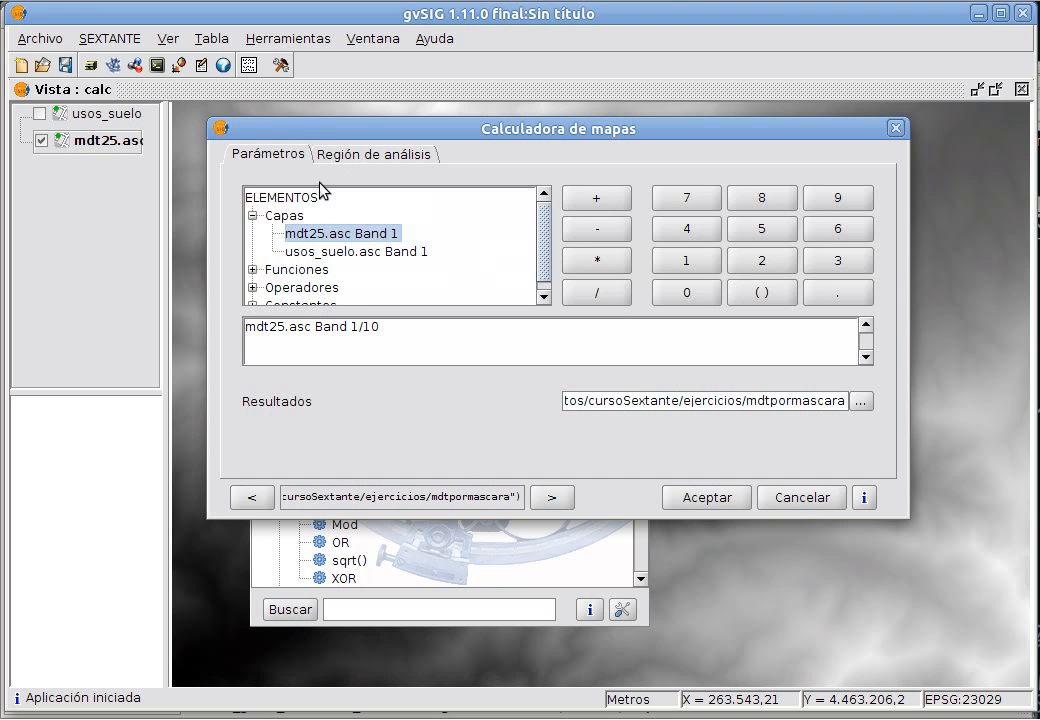
{"action": "left_click", "coordinate": [710, 503]}
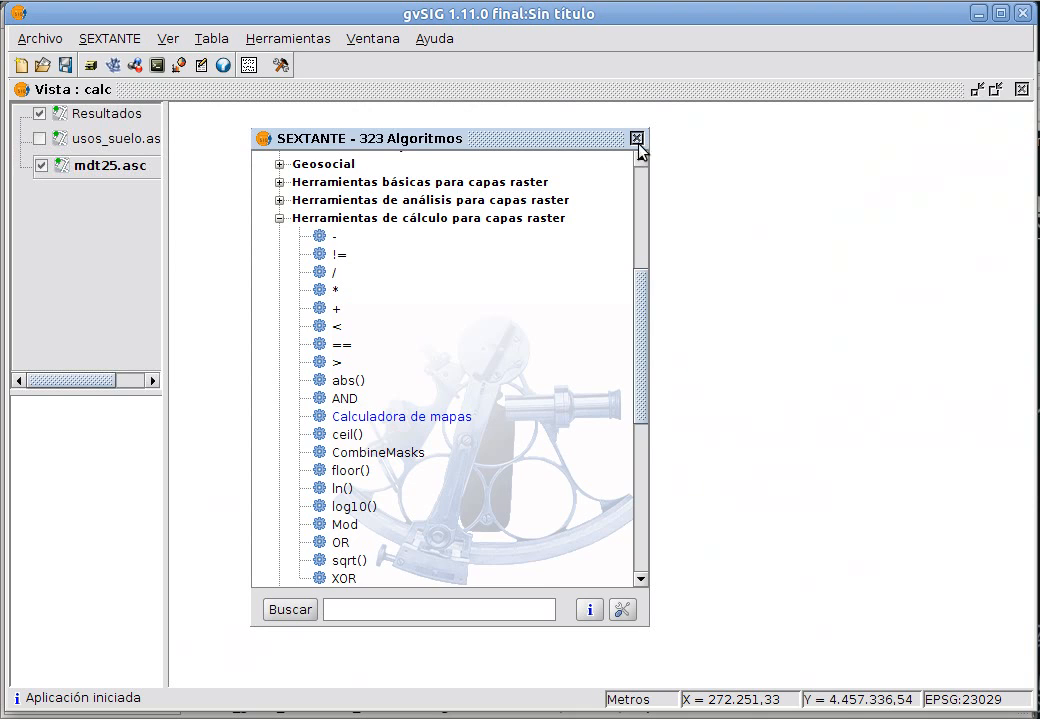
{"action": "left_click", "coordinate": [636, 139]}
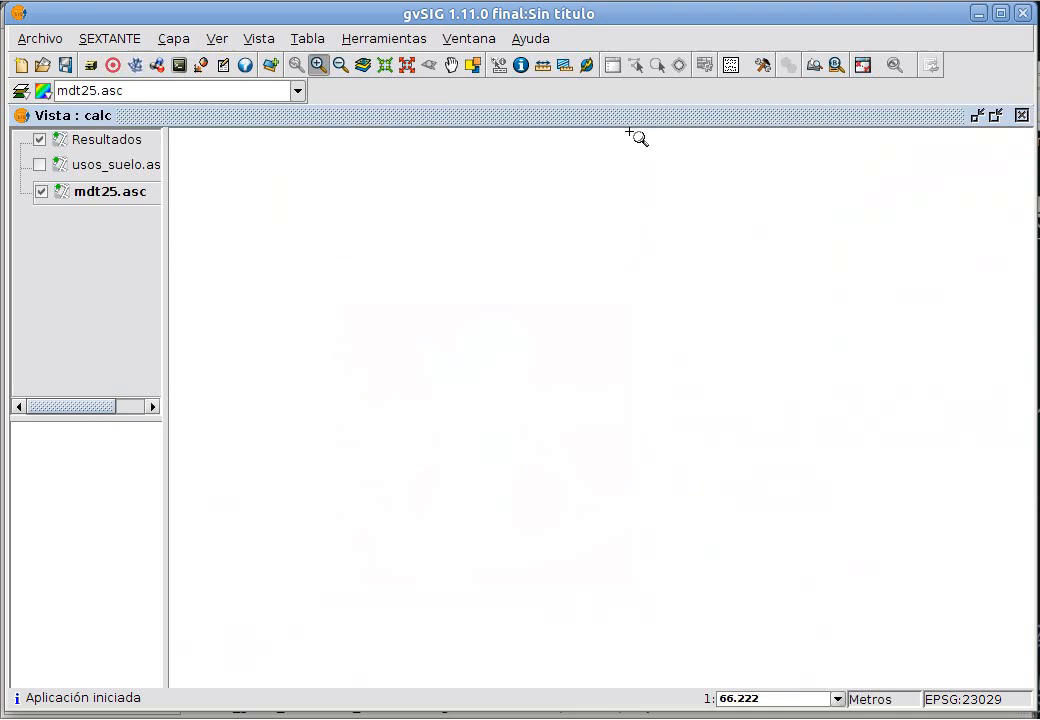
Rename the Resultados layer as decim.
{"action": "left_click", "coordinate": [92, 145]}
{"action": "right_click", "coordinate": [92, 145]}
{"action": "left_click", "coordinate": [145, 157]}
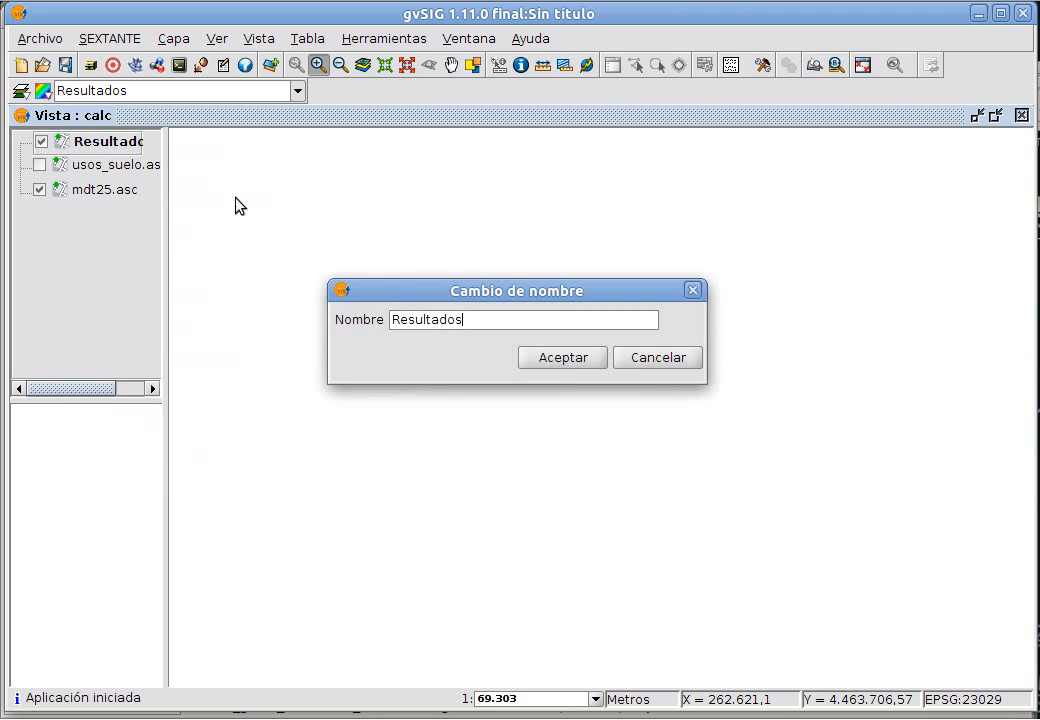
{"action": "key", "text": "BackSpace"}
{"action": "key", "text": "BackSpace"}
{"action": "key", "text": "BackSpace"}
{"action": "key", "text": "BackSpace"}
{"action": "key", "text": "BackSpace"}
{"action": "key", "text": "BackSpace"}
{"action": "key", "text": "BackSpace"}
{"action": "key", "text": "BackSpace"}
{"action": "key", "text": "BackSpace"}
{"action": "key", "text": "BackSpace"}
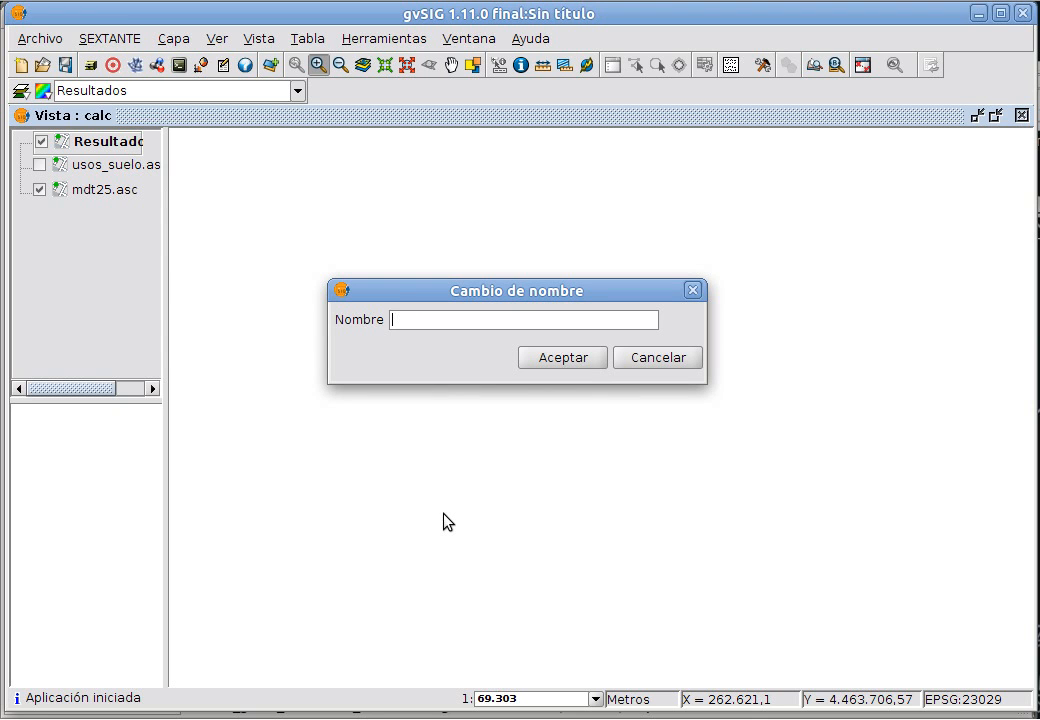
{"action": "type", "text": "decim"}
{"action": "key", "text": "Return"}
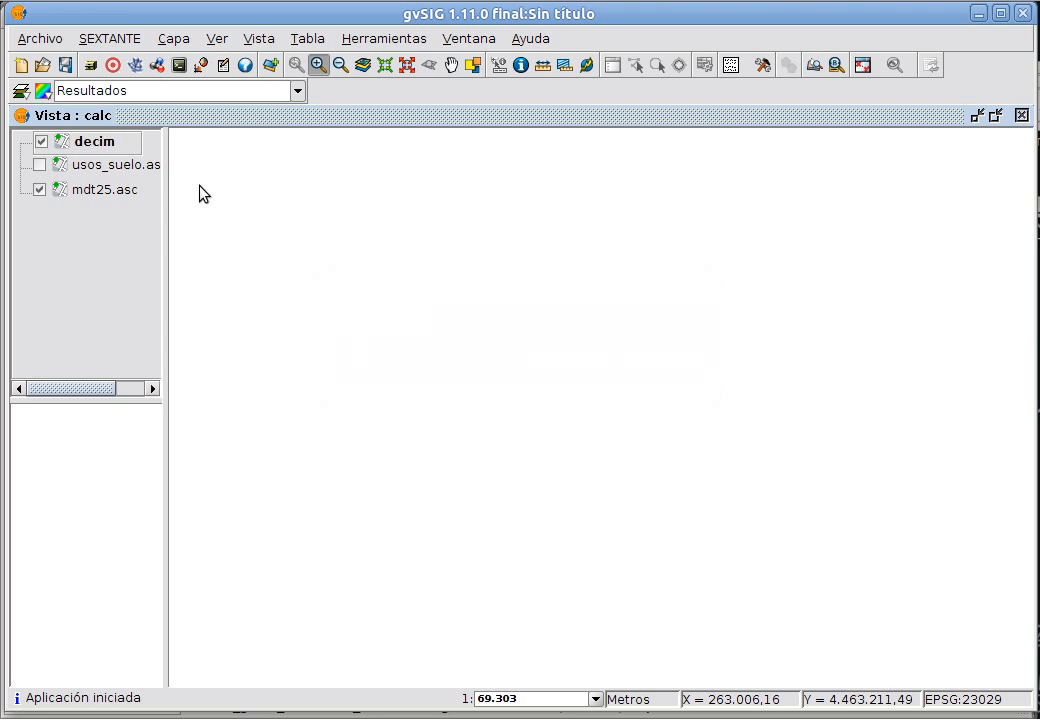
Recalculate the decim layer's statistics in its raster properties, accept them, and toggle the layer's visibility to compare it with mdt25.asc.
{"action": "right_click", "coordinate": [121, 143]}
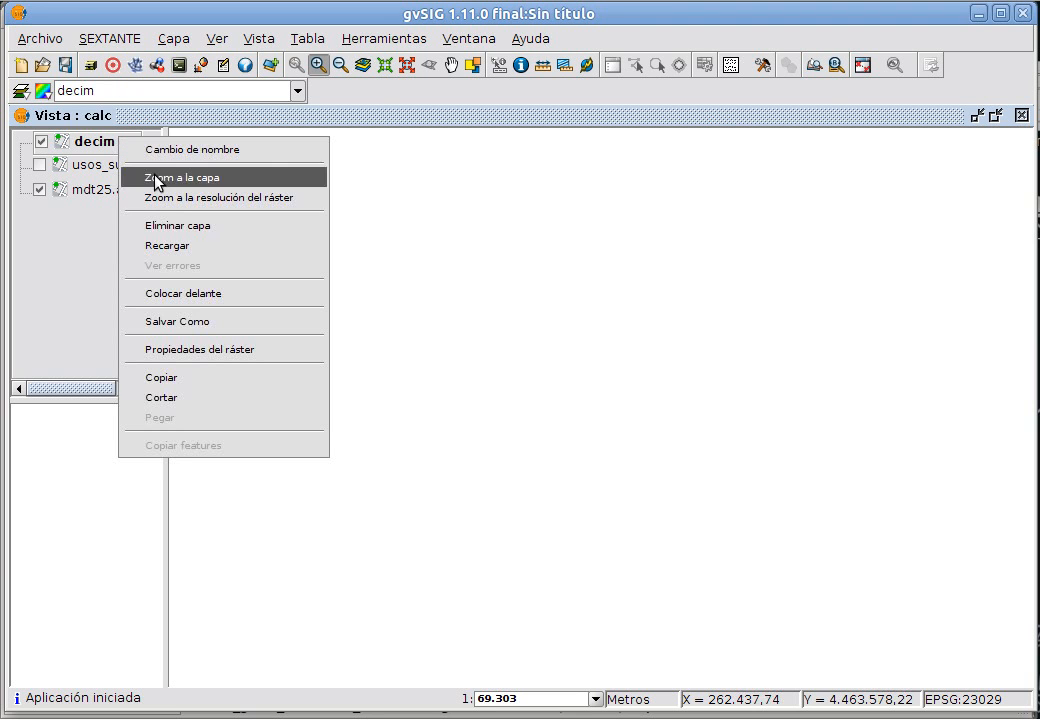
{"action": "left_click", "coordinate": [242, 349]}
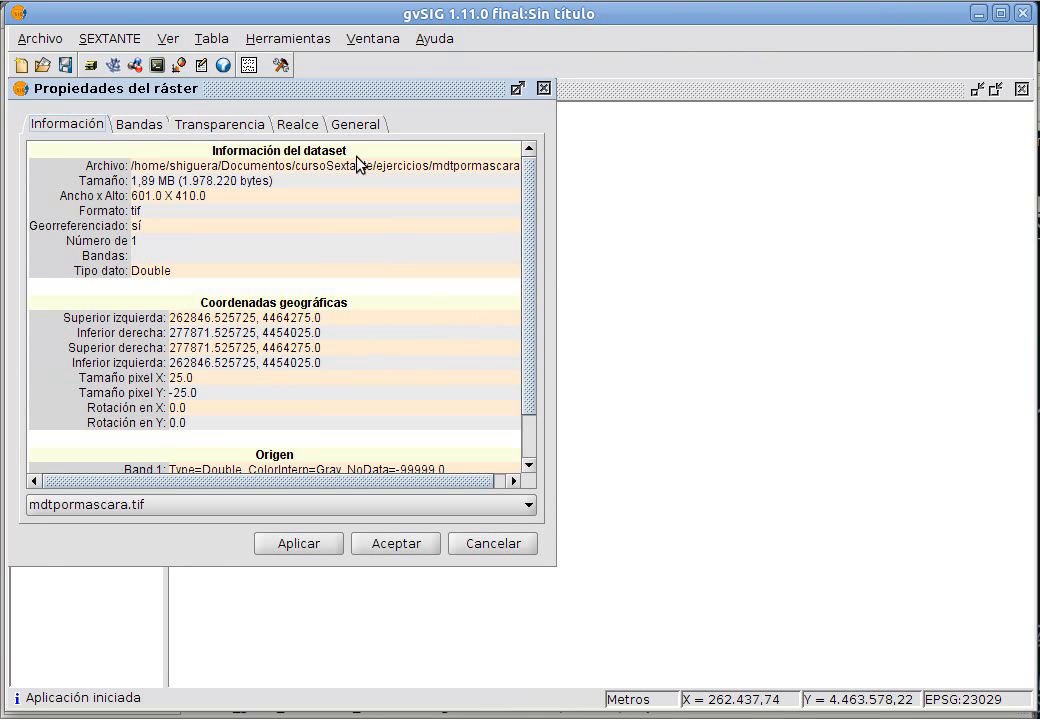
{"action": "left_click", "coordinate": [357, 126]}
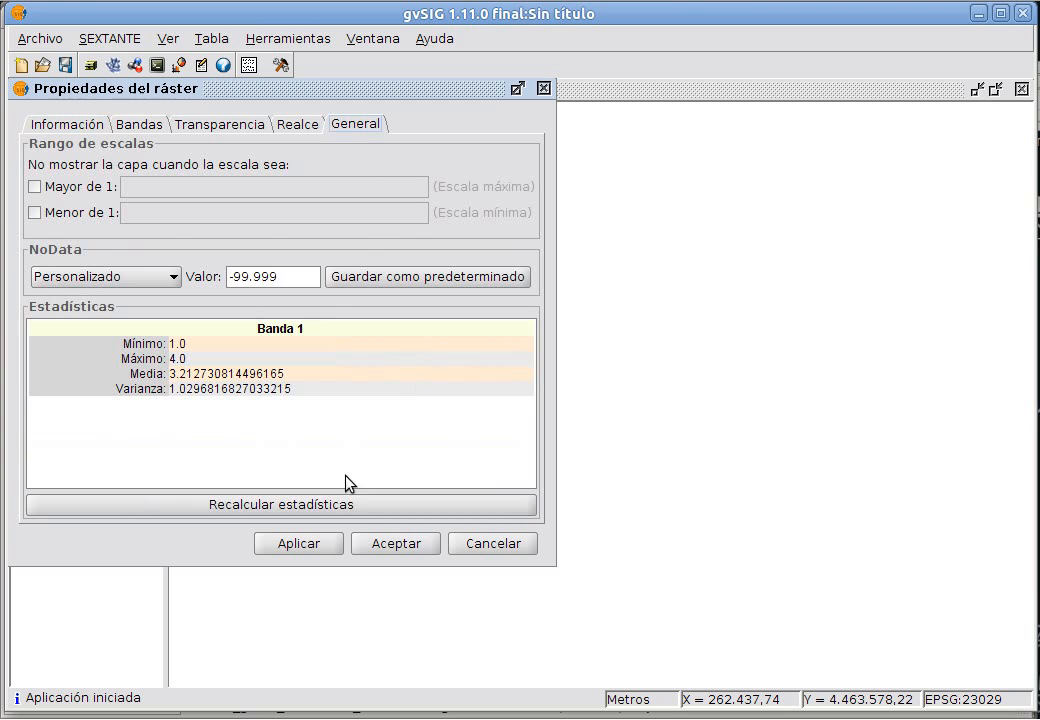
{"action": "left_click", "coordinate": [345, 503]}
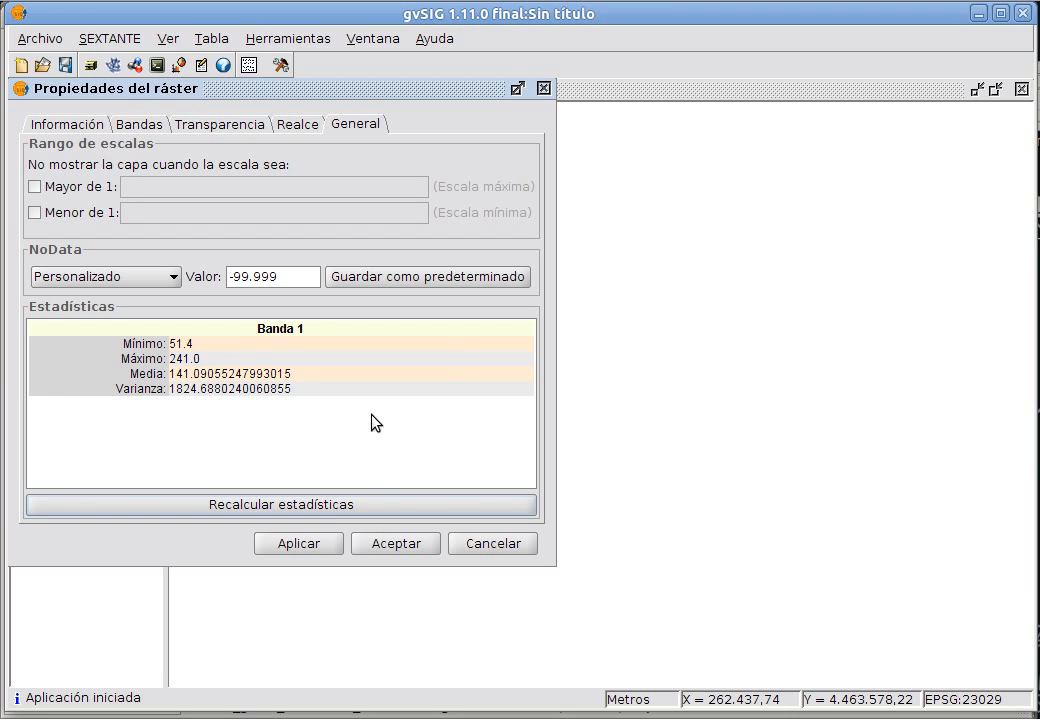
{"action": "left_click", "coordinate": [408, 548]}
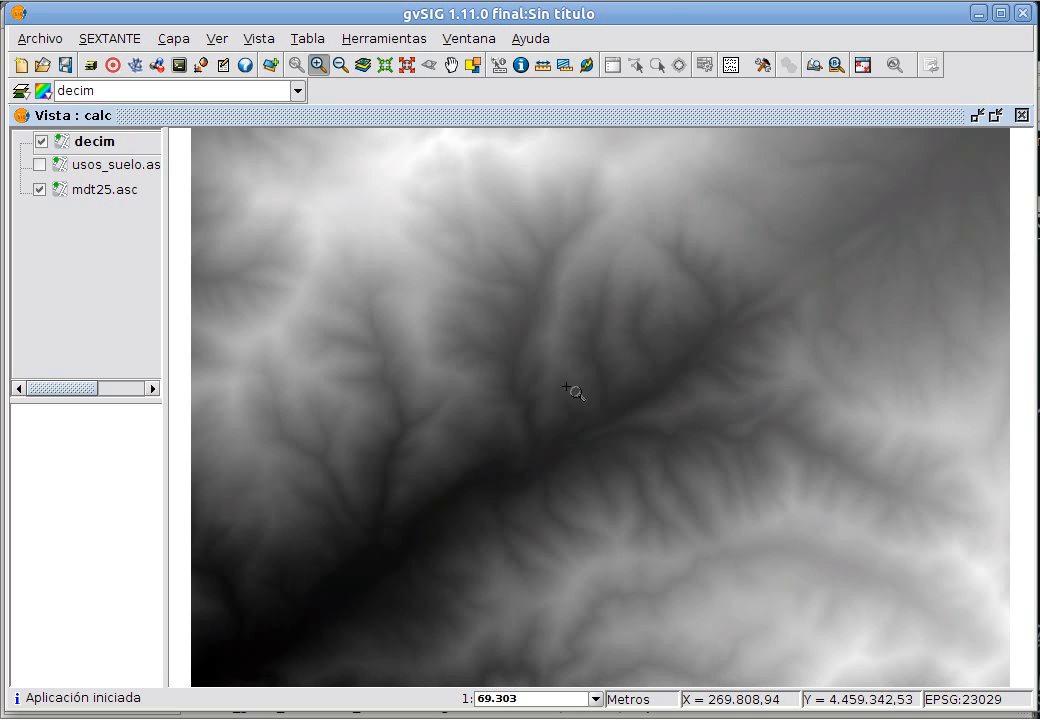
{"action": "left_click", "coordinate": [42, 145]}
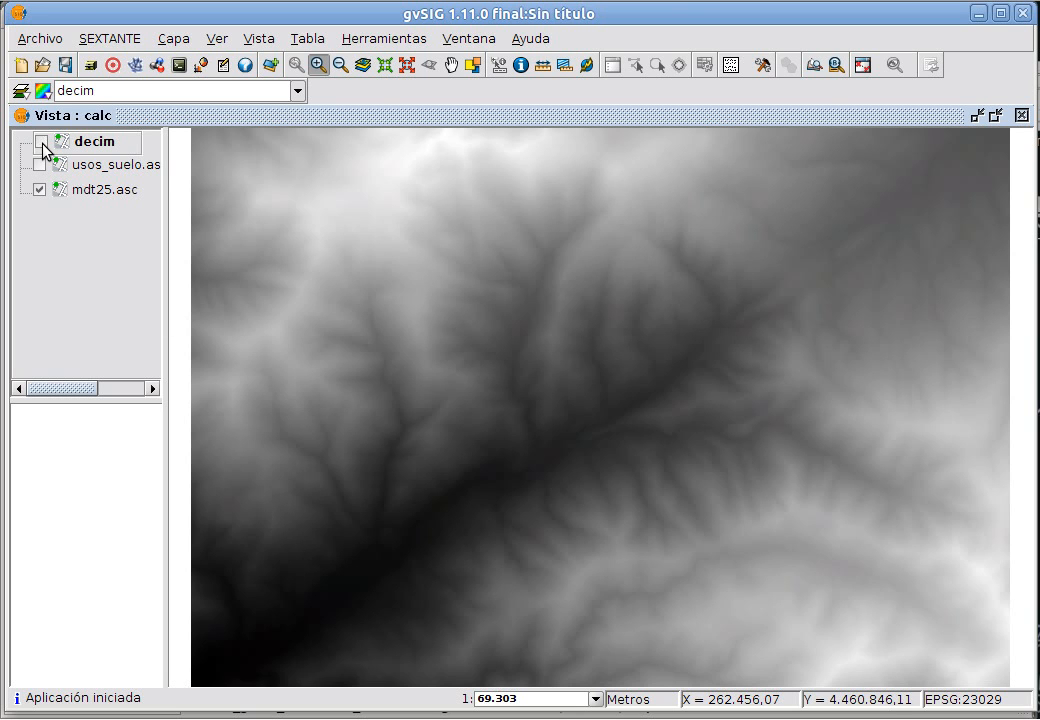
{"action": "left_click", "coordinate": [42, 145]}
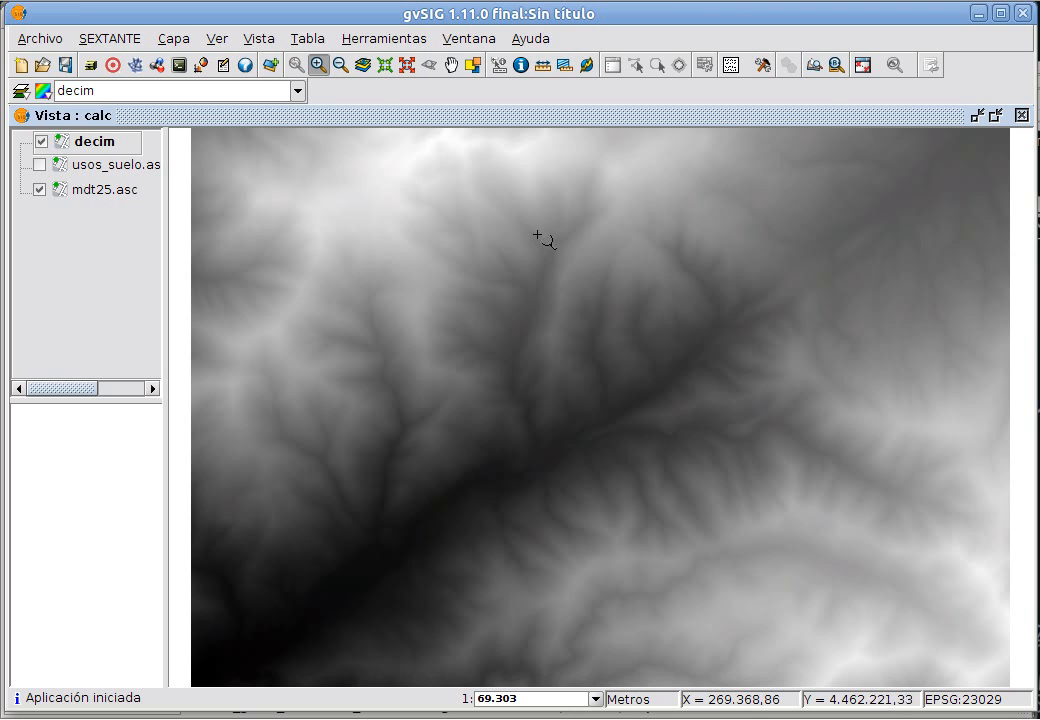
Open SEXTANTE's map calculator (Calculadora de mapas) again and move its dialog so that it is fully in view.
{"action": "left_click", "coordinate": [135, 65]}
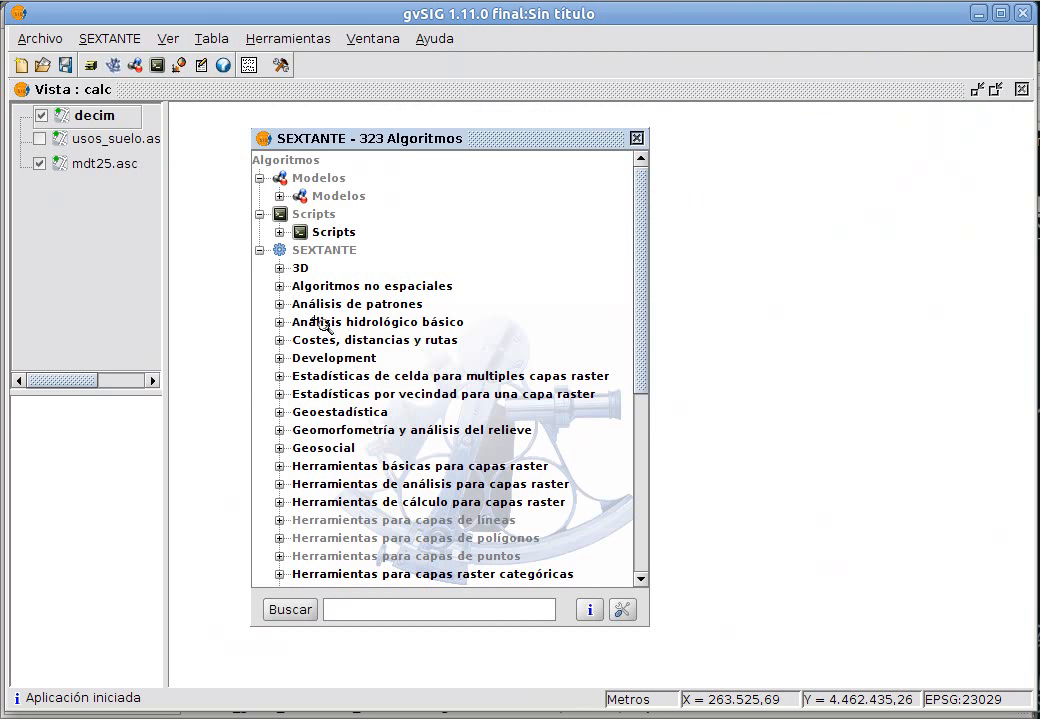
{"action": "left_click", "coordinate": [279, 501]}
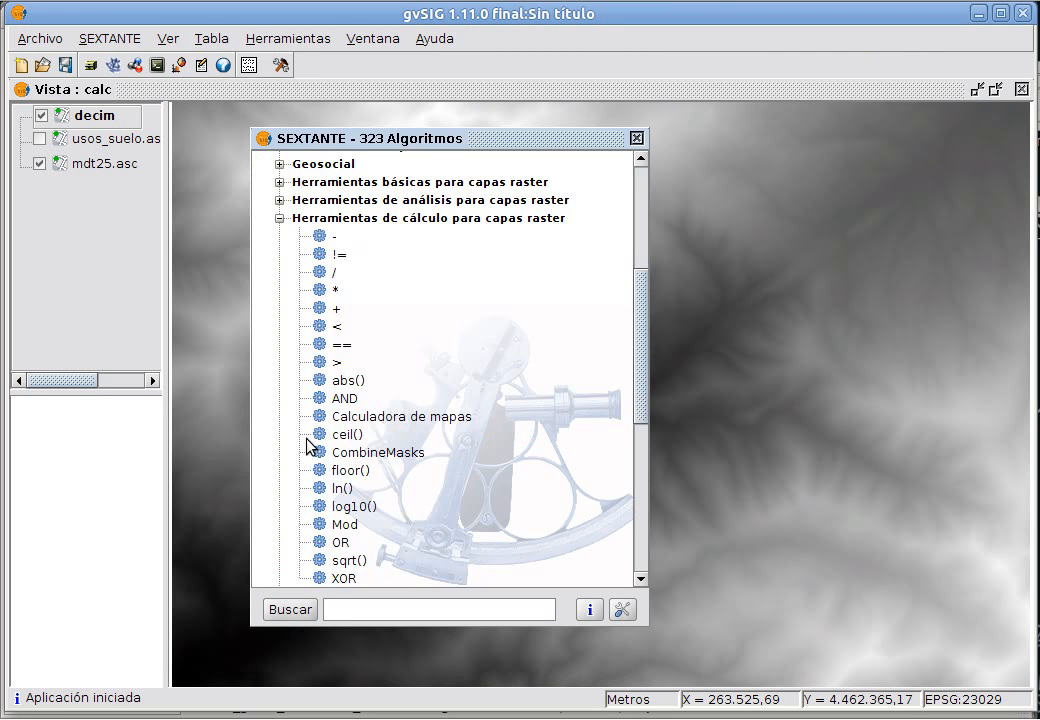
{"action": "double_click", "coordinate": [398, 420]}
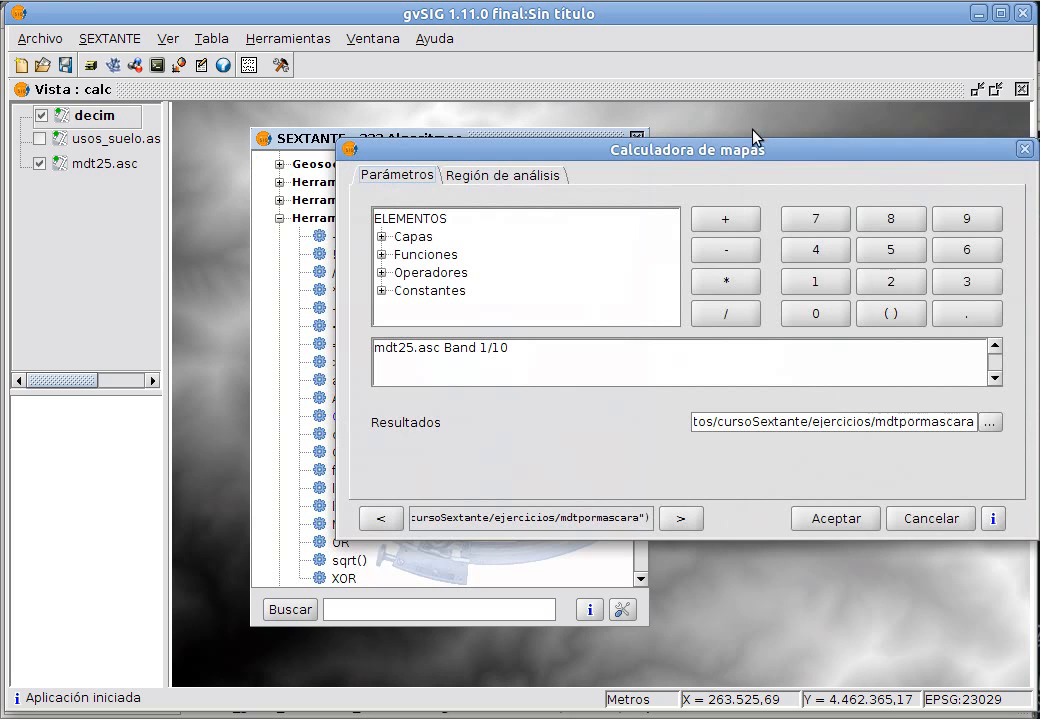
{"action": "left_click_drag", "start_coordinate": [740, 150], "coordinate": [624, 127]}
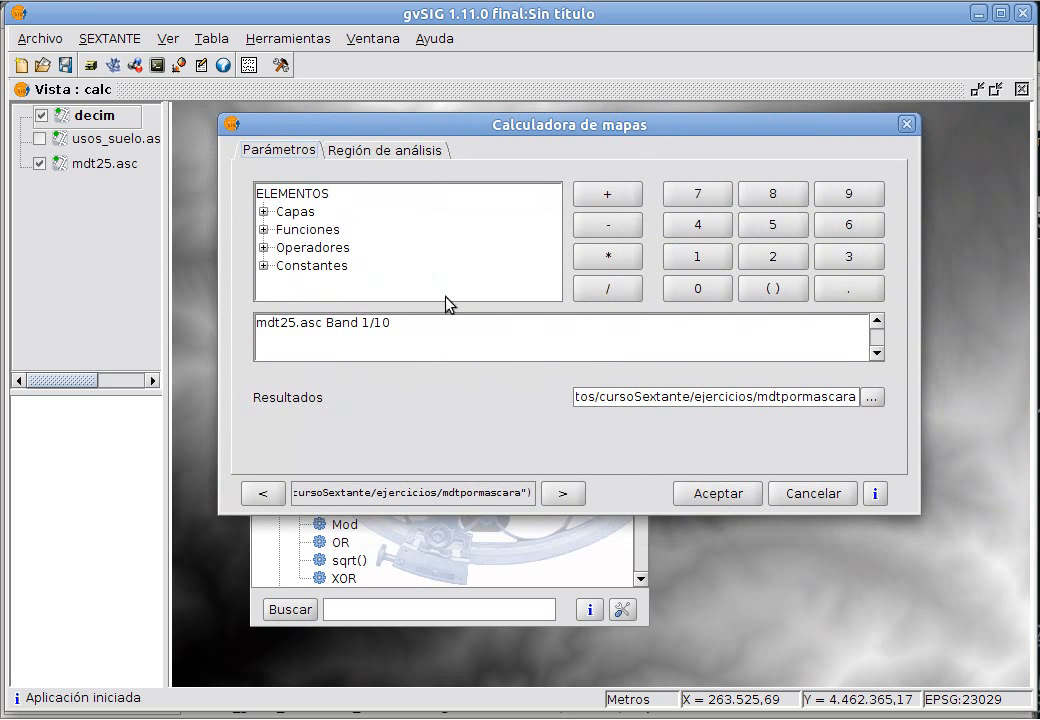
Replace the calculator expression with if(mdt25.asc Band 1>1750,1,0), run the calculation, and close the algorithm list.
{"action": "left_click_drag", "start_coordinate": [390, 322], "coordinate": [176, 325]}
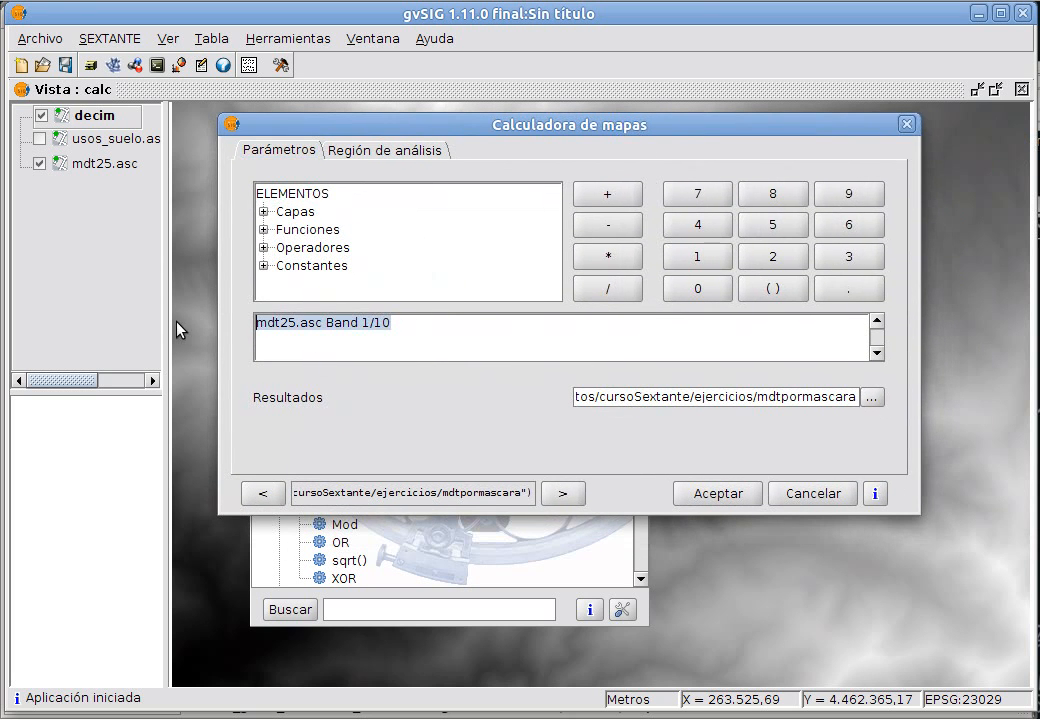
{"action": "key", "text": "Delete"}
{"action": "type", "text": "if()"}
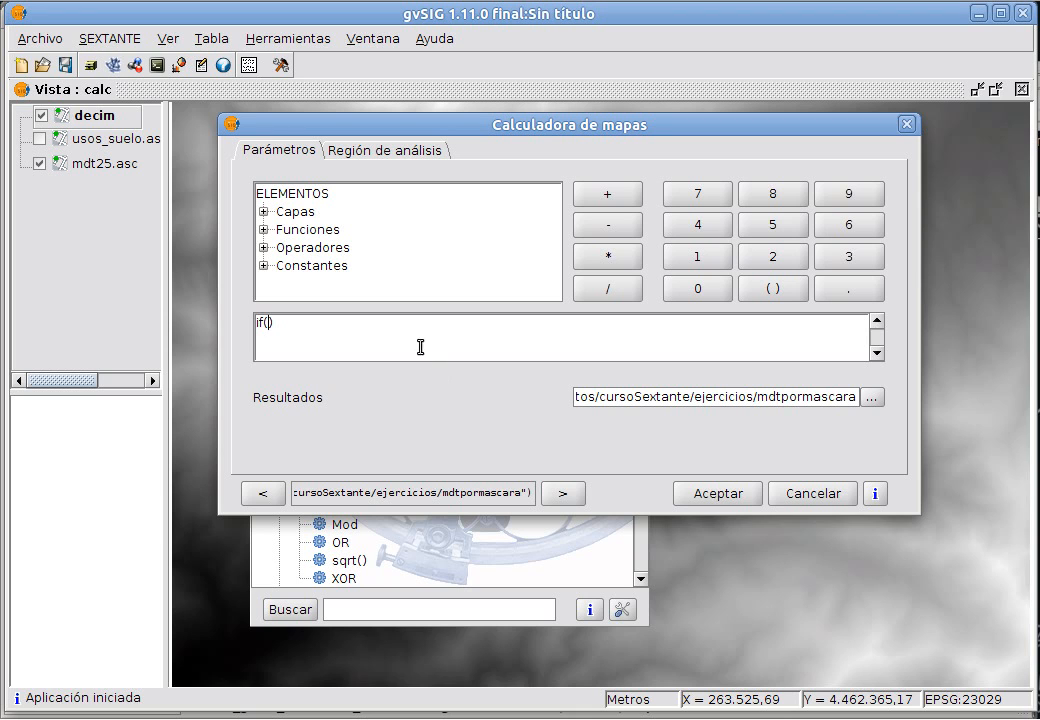
{"action": "left_click", "coordinate": [288, 213]}
{"action": "left_click", "coordinate": [264, 212]}
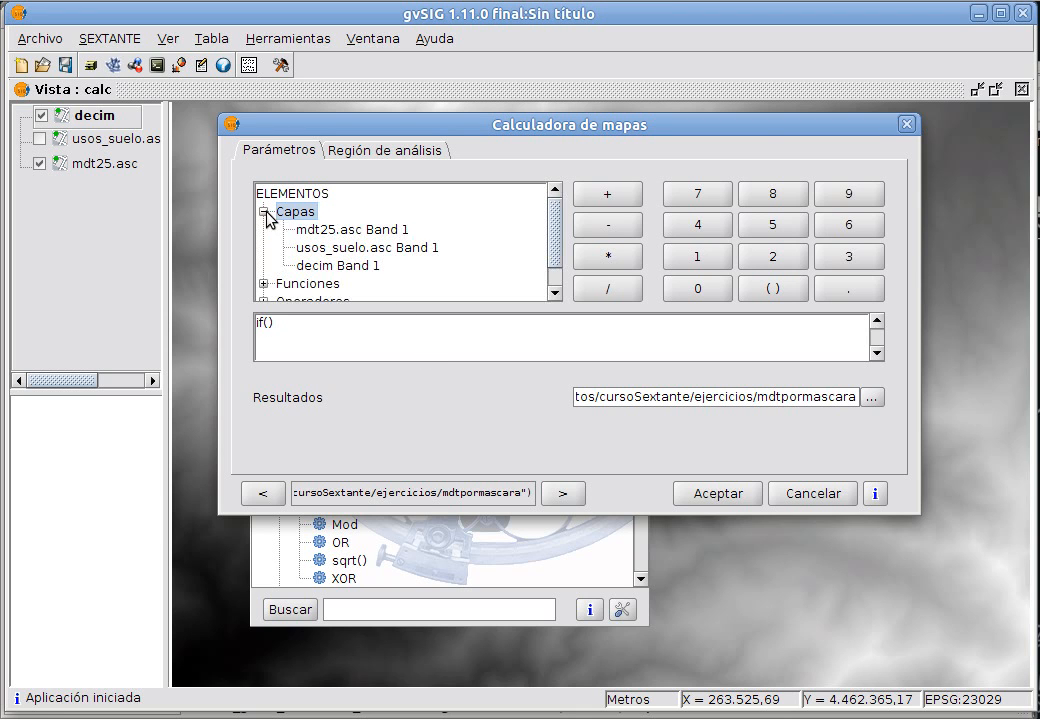
{"action": "left_click", "coordinate": [352, 232]}
{"action": "double_click", "coordinate": [352, 232]}
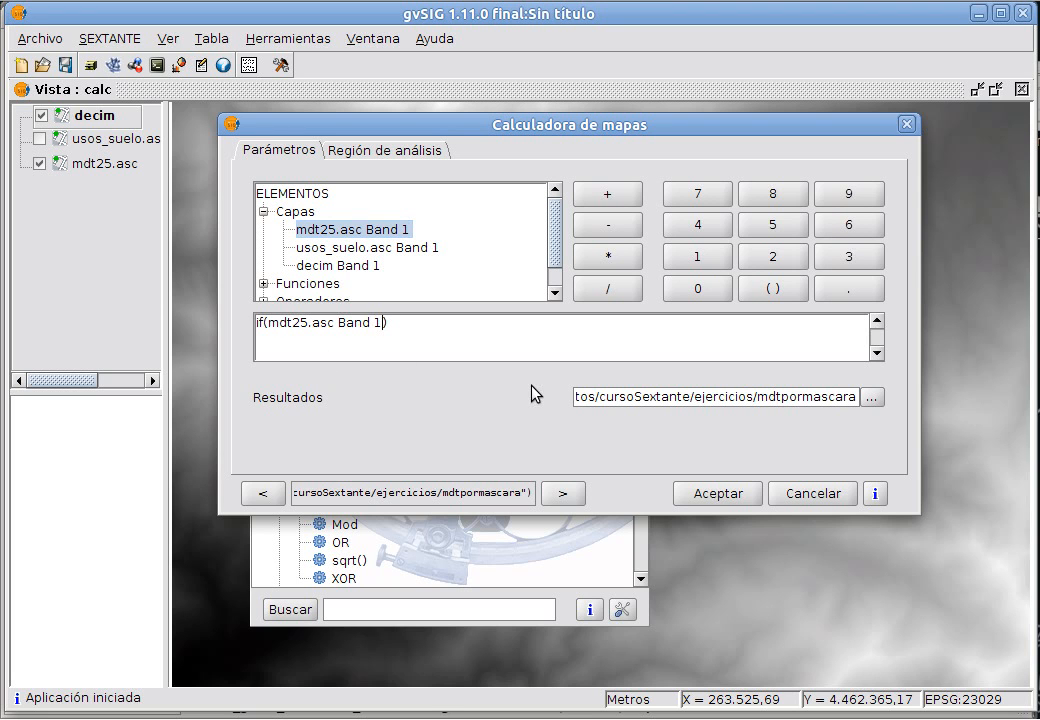
{"action": "type", "text": ">1750,1,0"}
{"action": "left_click", "coordinate": [708, 496]}
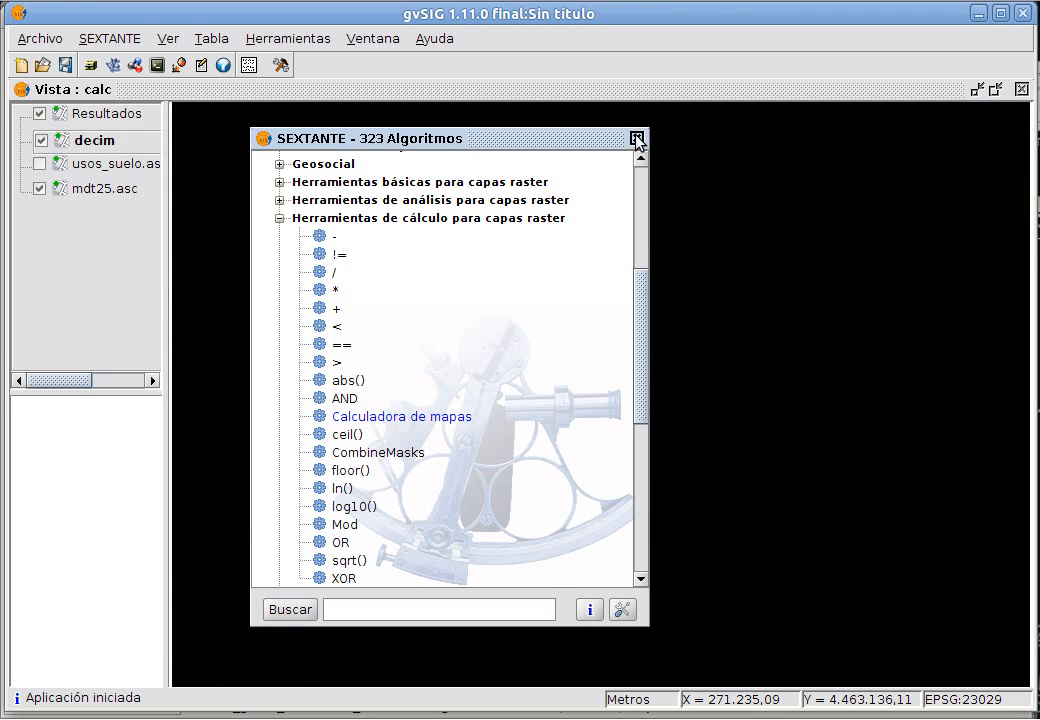
{"action": "left_click", "coordinate": [637, 138]}
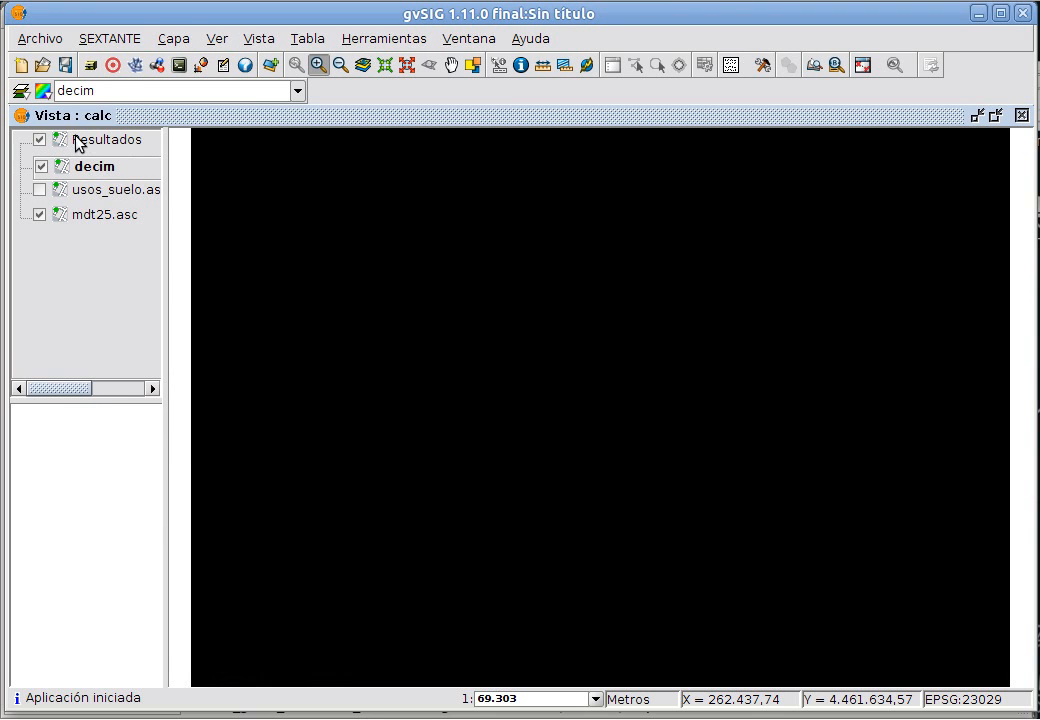
Recalculate the statistics of the new Resultados layer in its raster properties and accept the changes.
{"action": "left_click", "coordinate": [84, 146]}
{"action": "right_click", "coordinate": [84, 146]}
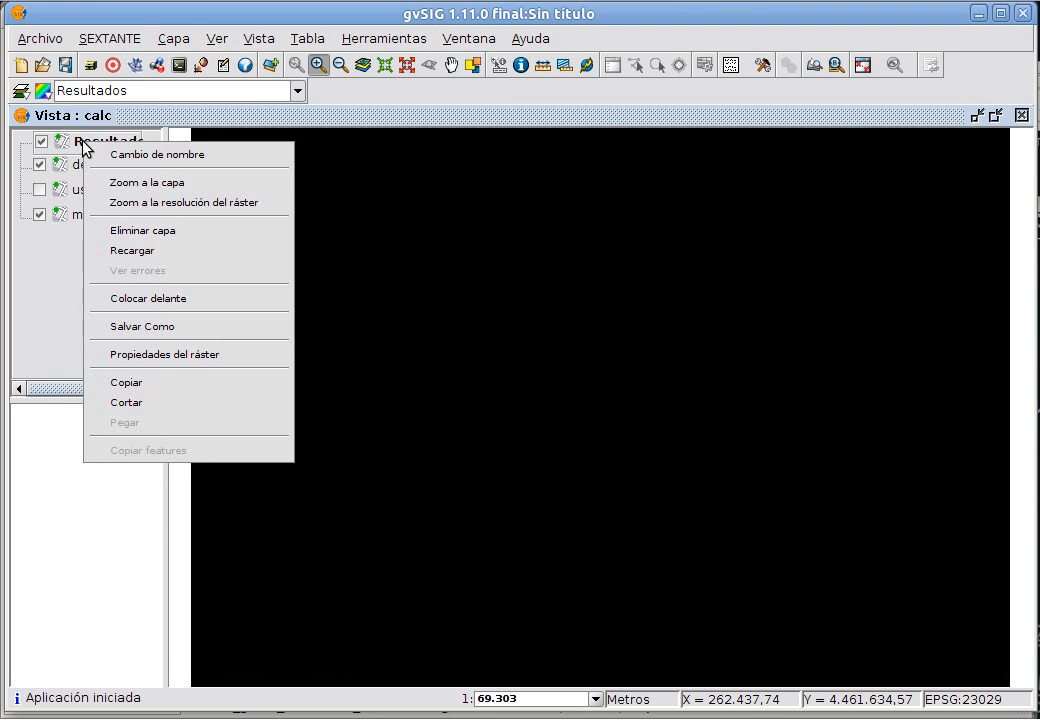
{"action": "left_click", "coordinate": [181, 356]}
{"action": "left_click", "coordinate": [354, 124]}
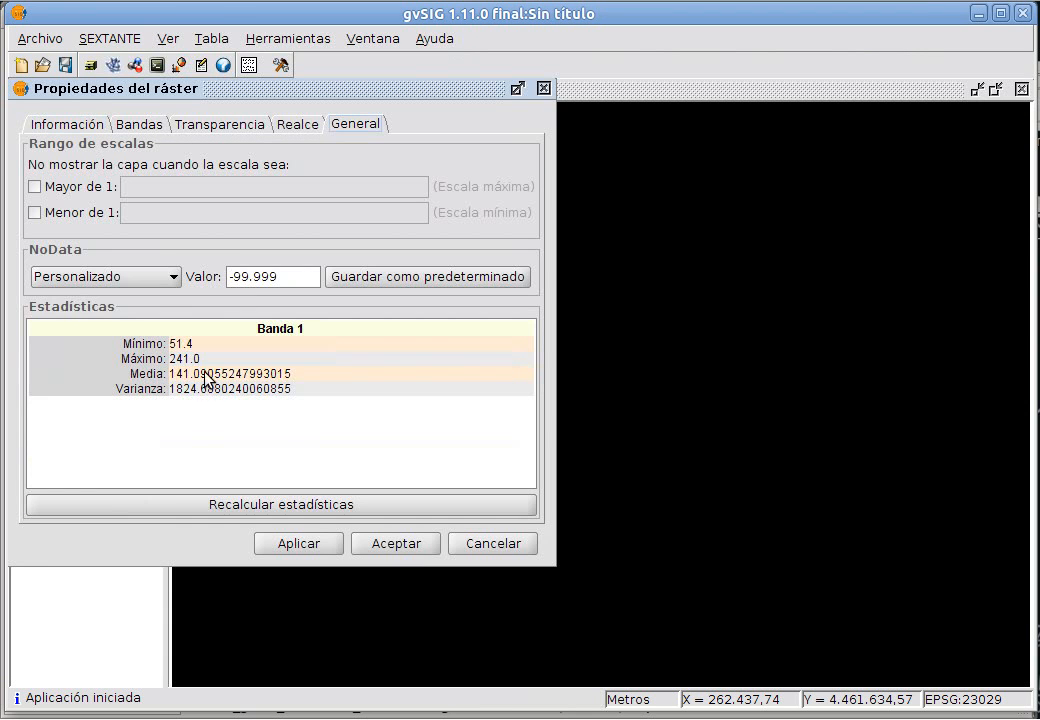
{"action": "left_click", "coordinate": [288, 505]}
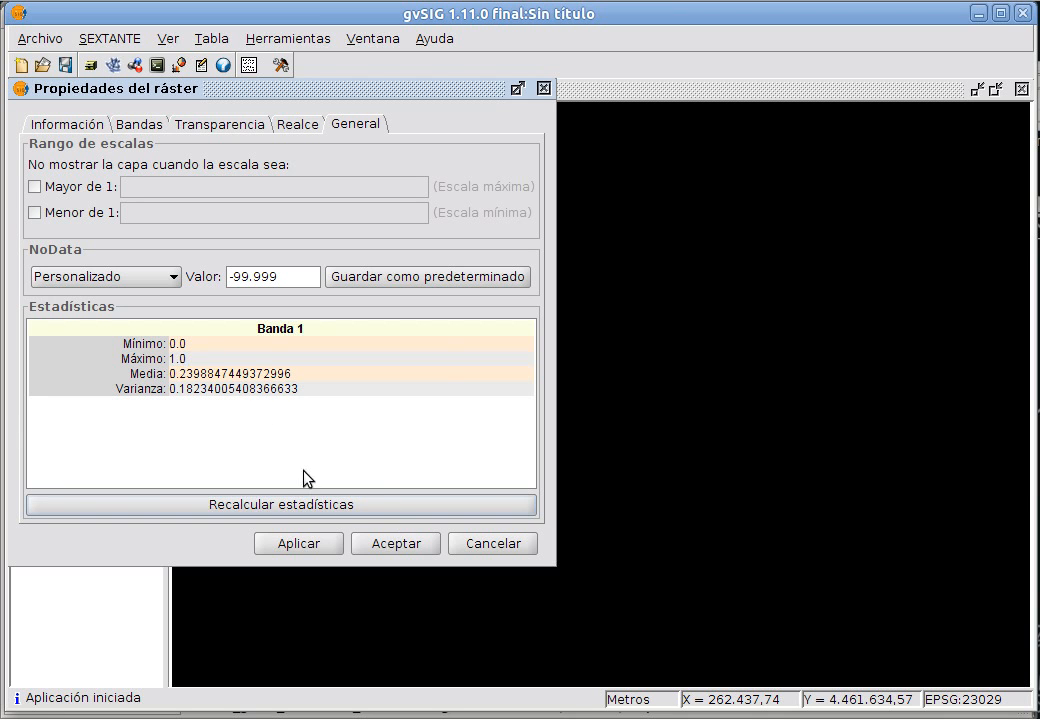
{"action": "left_click", "coordinate": [396, 543]}
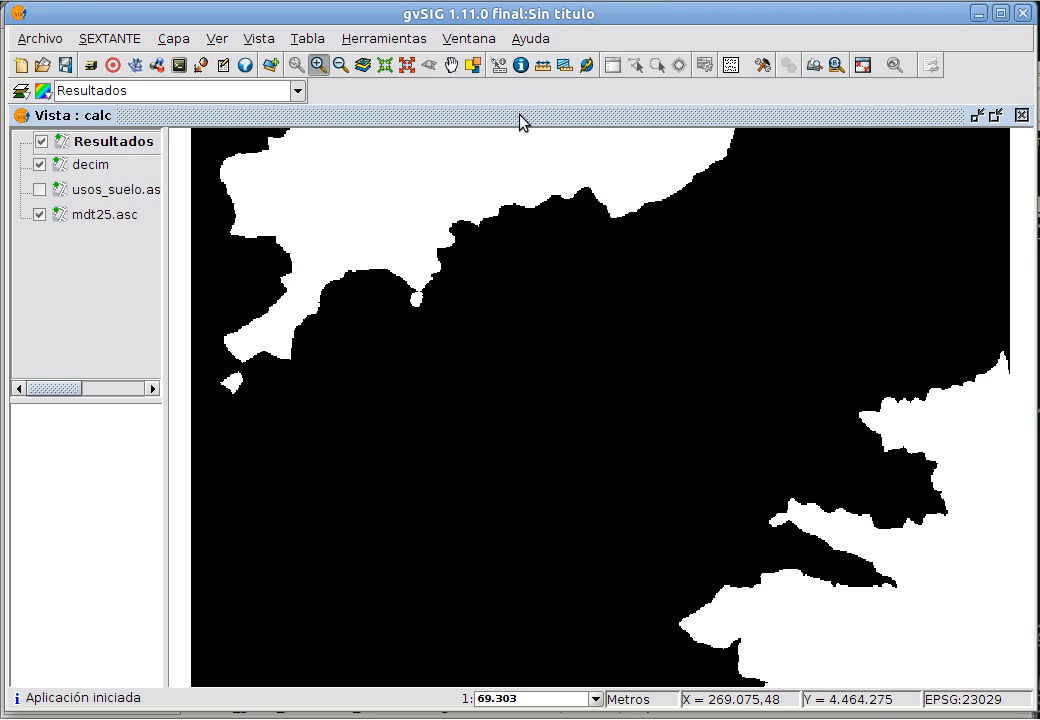
Query the band value of the Resultados layer at one point in each of the two large white areas.
{"action": "left_click", "coordinate": [521, 68]}
{"action": "left_click", "coordinate": [447, 165]}
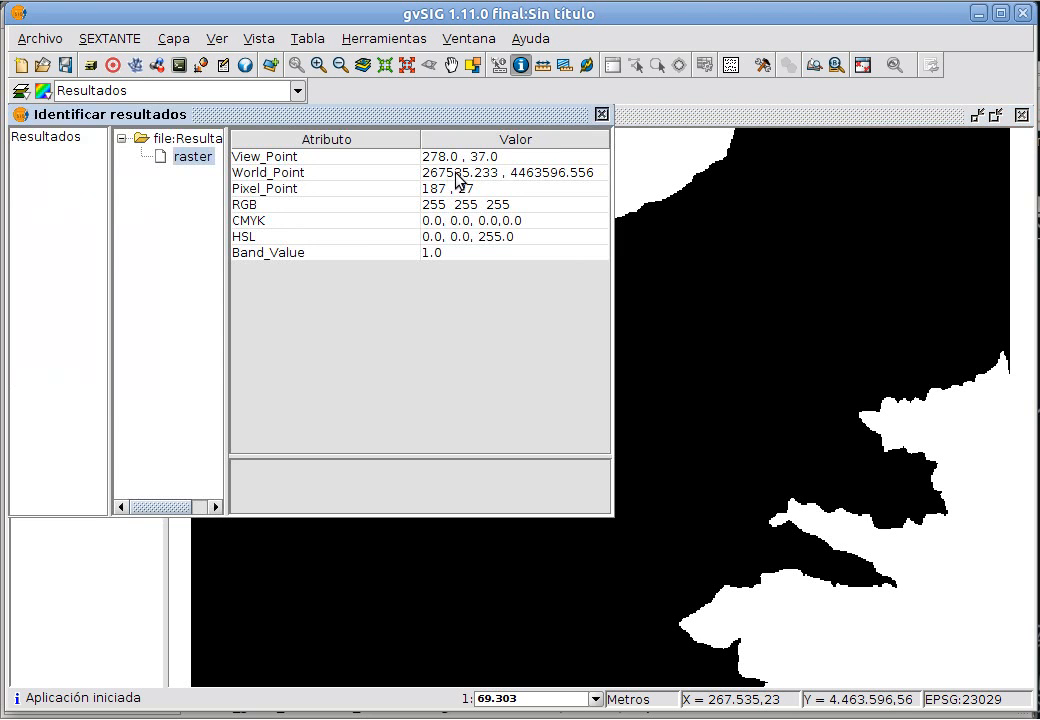
{"action": "left_click", "coordinate": [602, 114]}
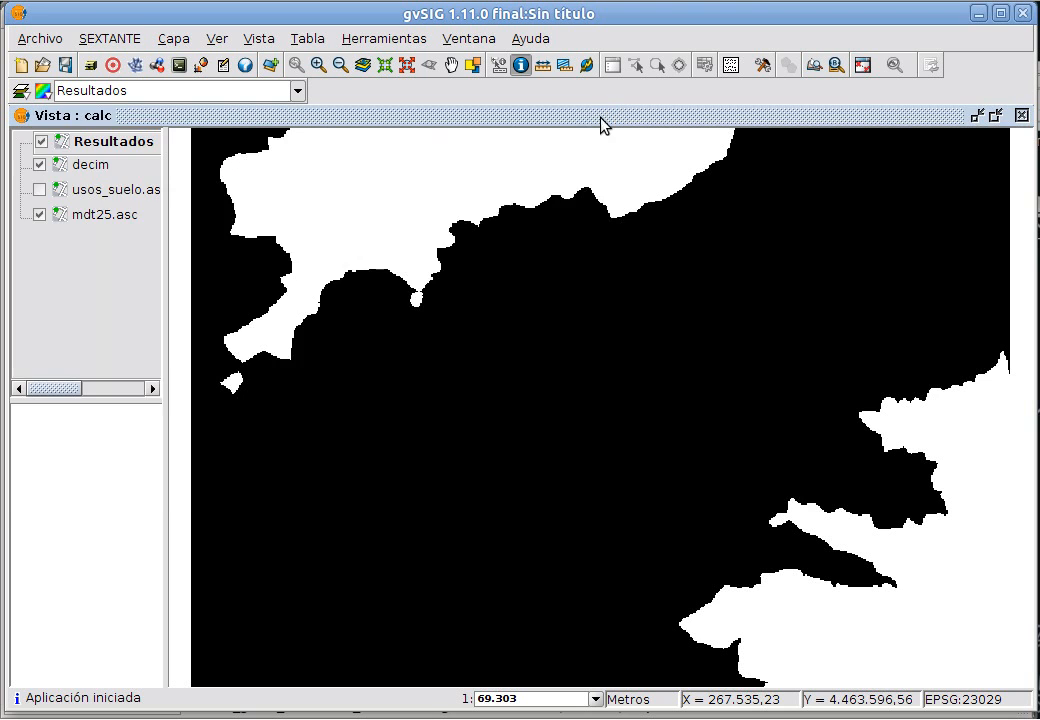
{"action": "left_click", "coordinate": [948, 610]}
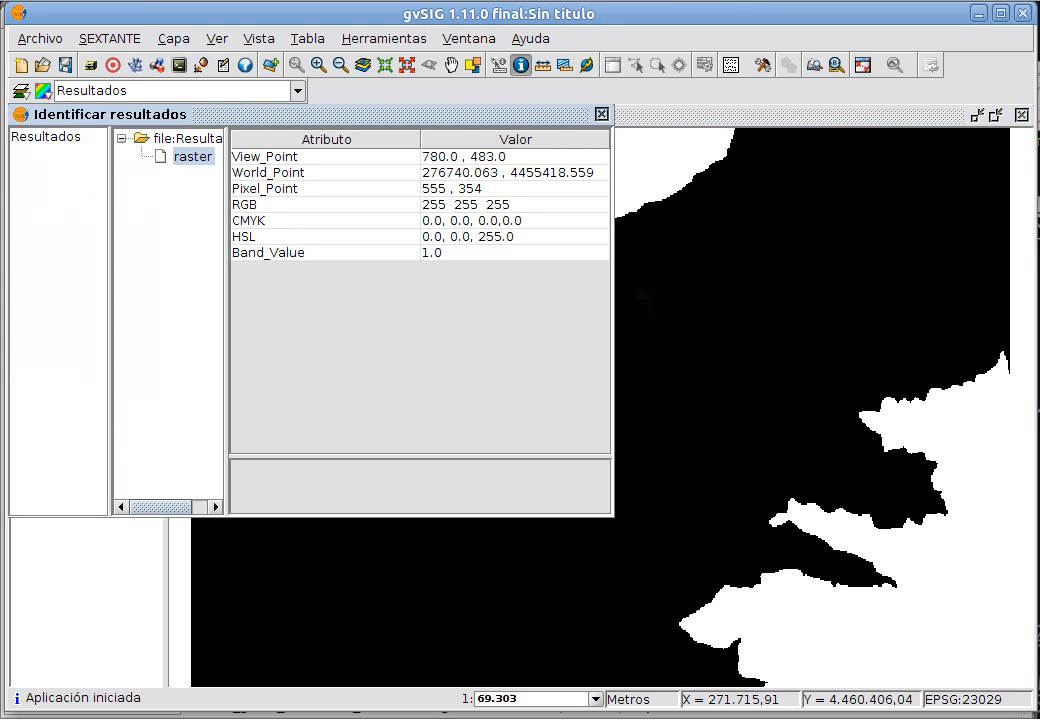
{"action": "left_click", "coordinate": [600, 113]}
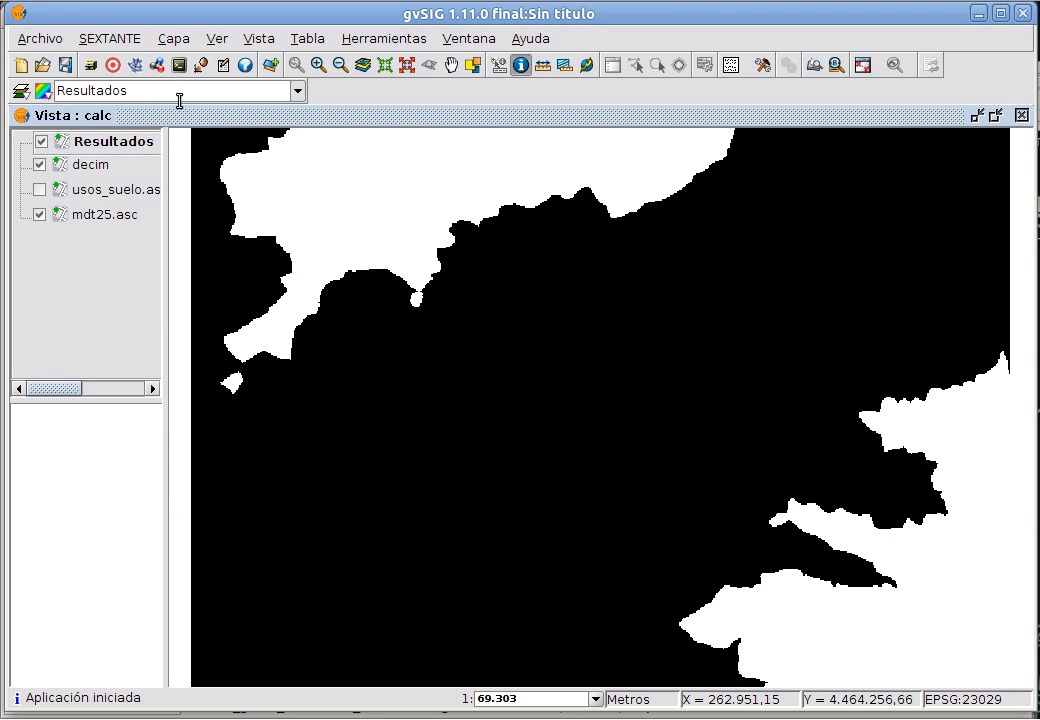
{"action": "left_click", "coordinate": [135, 65]}
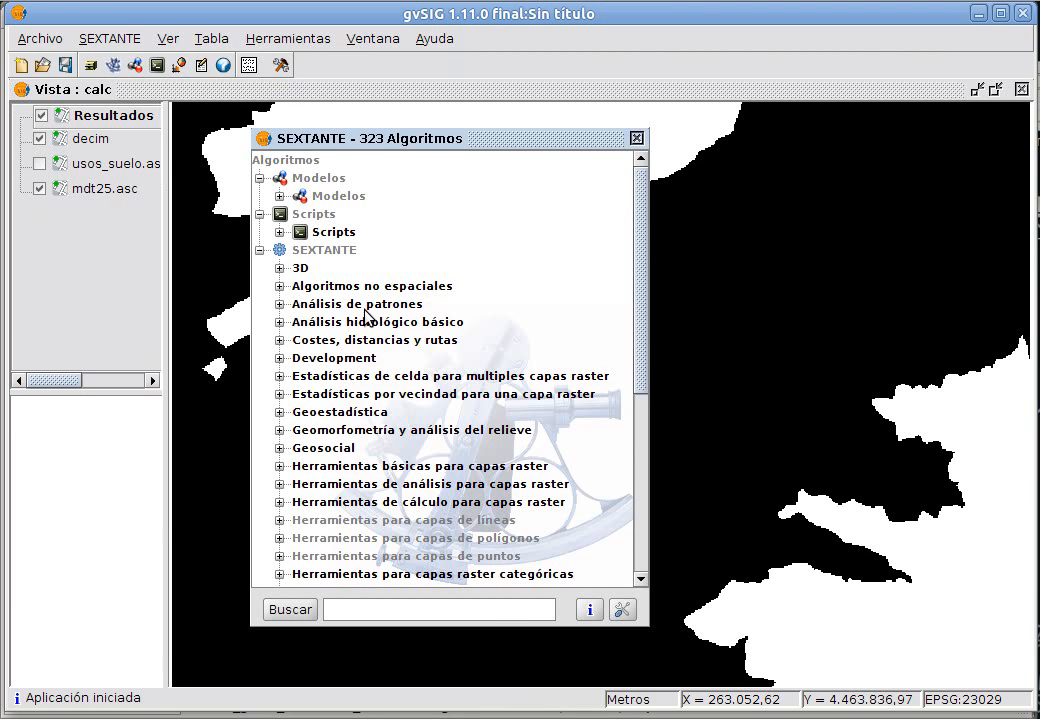
{"action": "scroll", "coordinate": [367, 318], "scroll_direction": "down", "scroll_amount": 2}
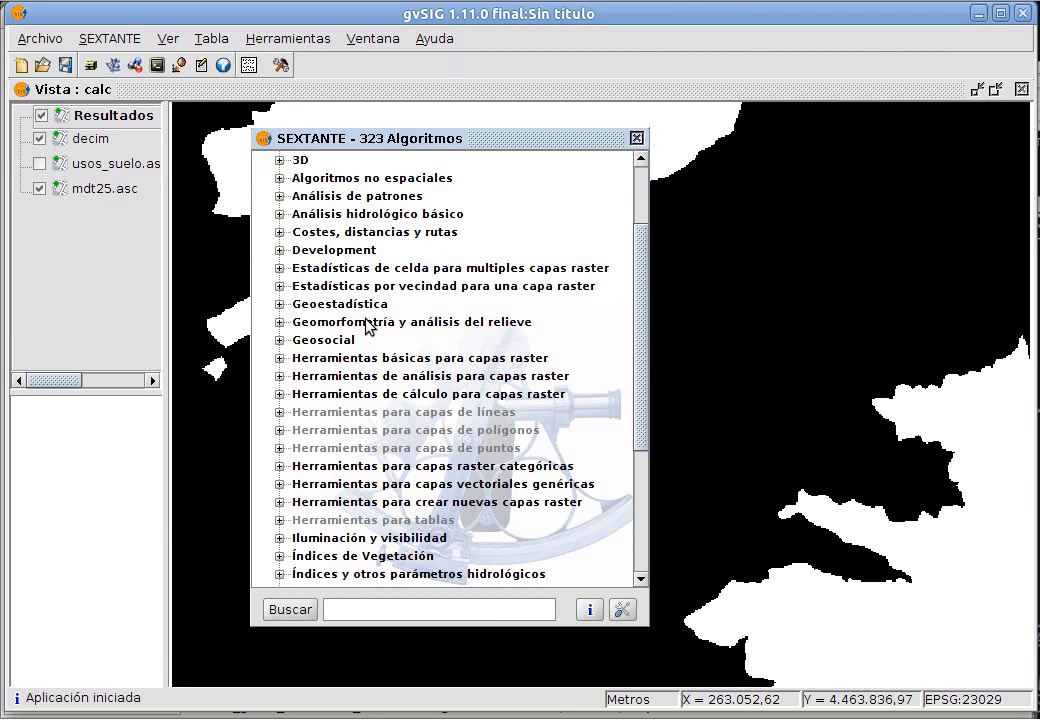
{"action": "left_click", "coordinate": [280, 394]}
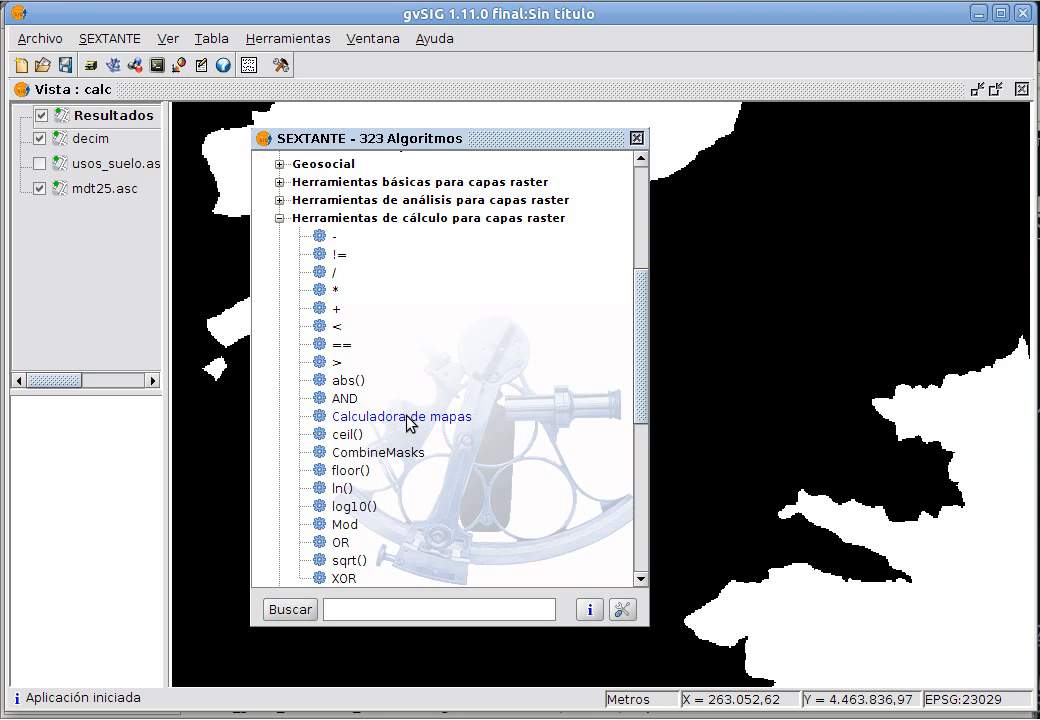
{"action": "double_click", "coordinate": [410, 418]}
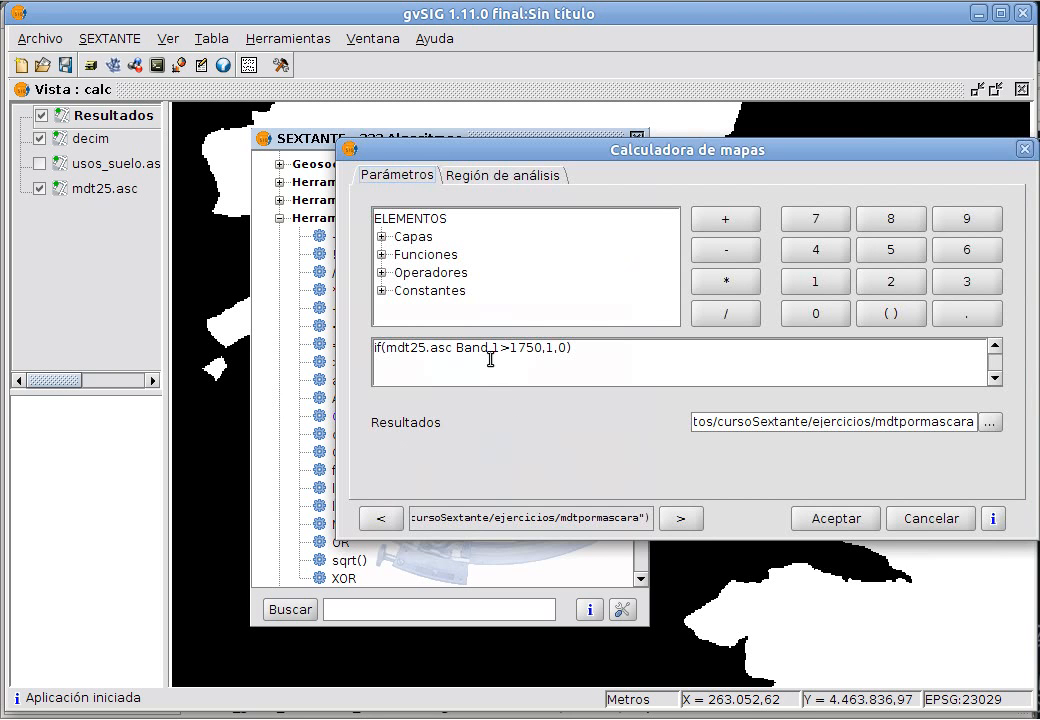
{"action": "left_click", "coordinate": [948, 522]}
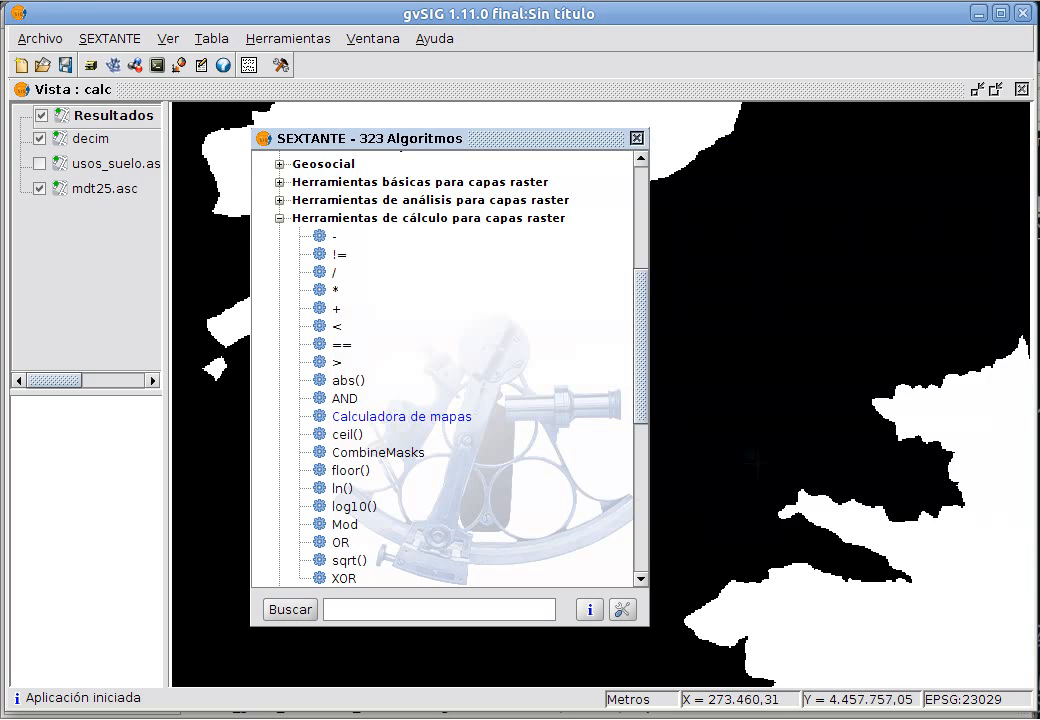
{"action": "left_click", "coordinate": [637, 138]}
Show the usos_suelo.asc layer and hide the decim and Resultados layers above it.
{"action": "left_click", "coordinate": [40, 189]}
{"action": "left_click", "coordinate": [40, 199]}
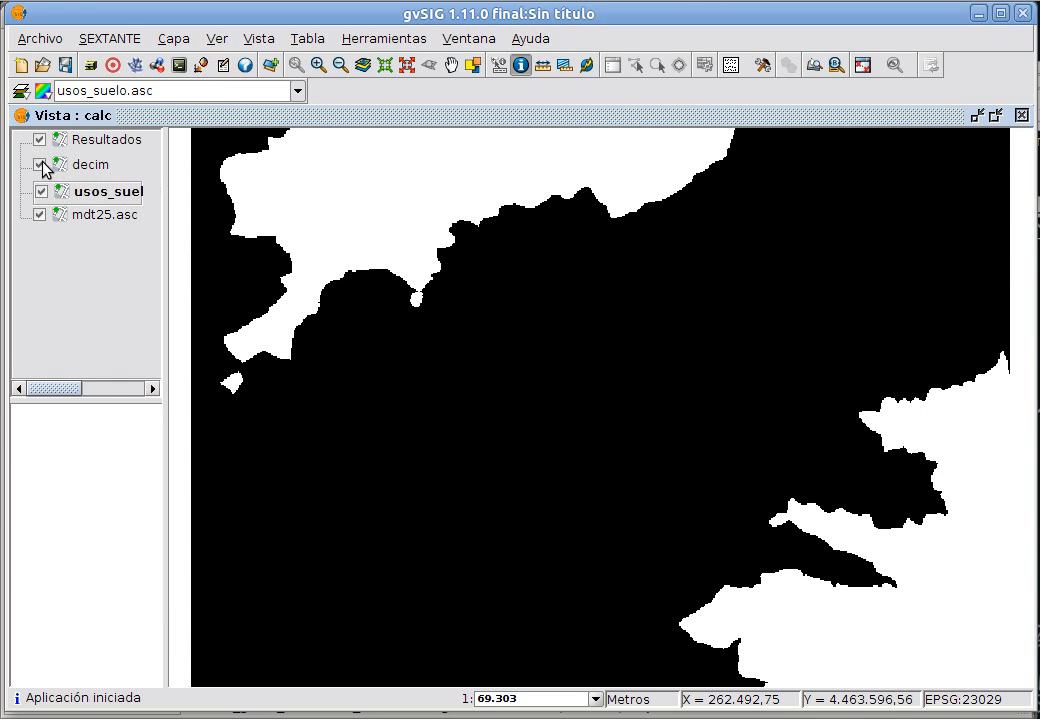
{"action": "left_click", "coordinate": [41, 164]}
{"action": "left_click", "coordinate": [40, 140]}
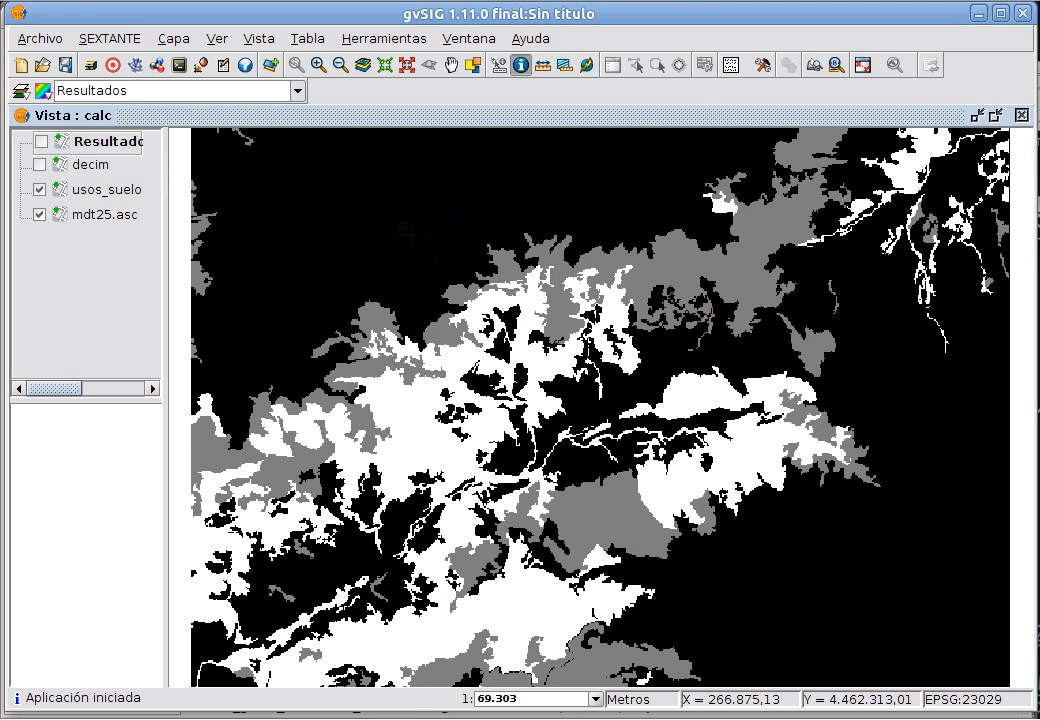
Query the band value of the usos_suelo.asc layer at one point in each of the black, grey and white areas.
{"action": "left_click", "coordinate": [411, 241]}
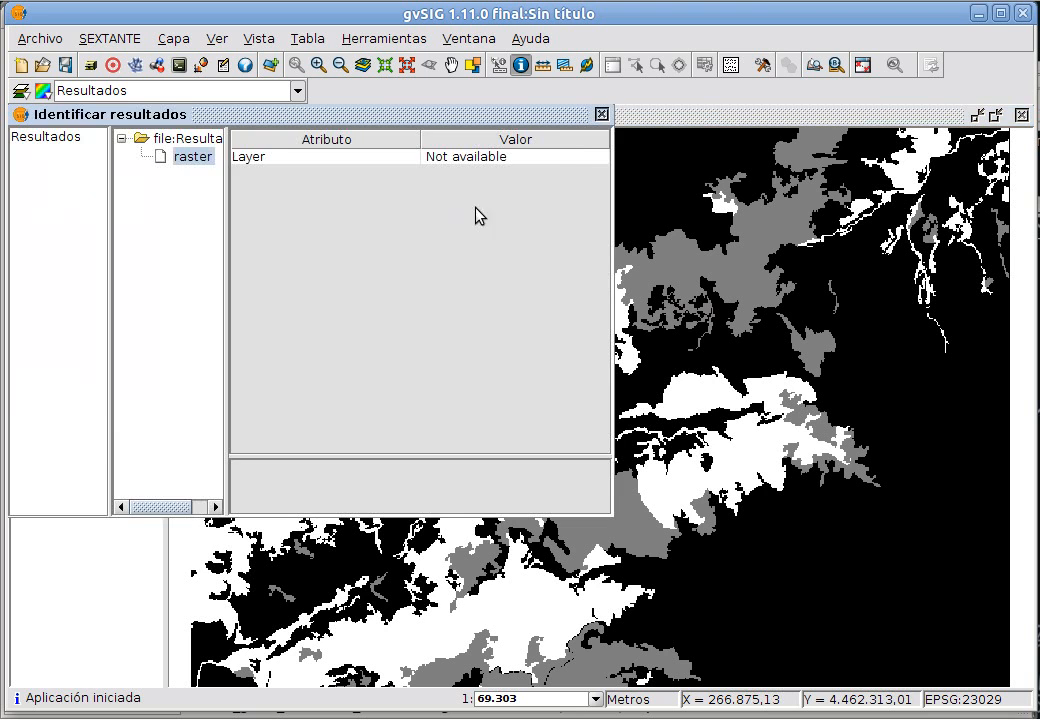
{"action": "left_click", "coordinate": [601, 113]}
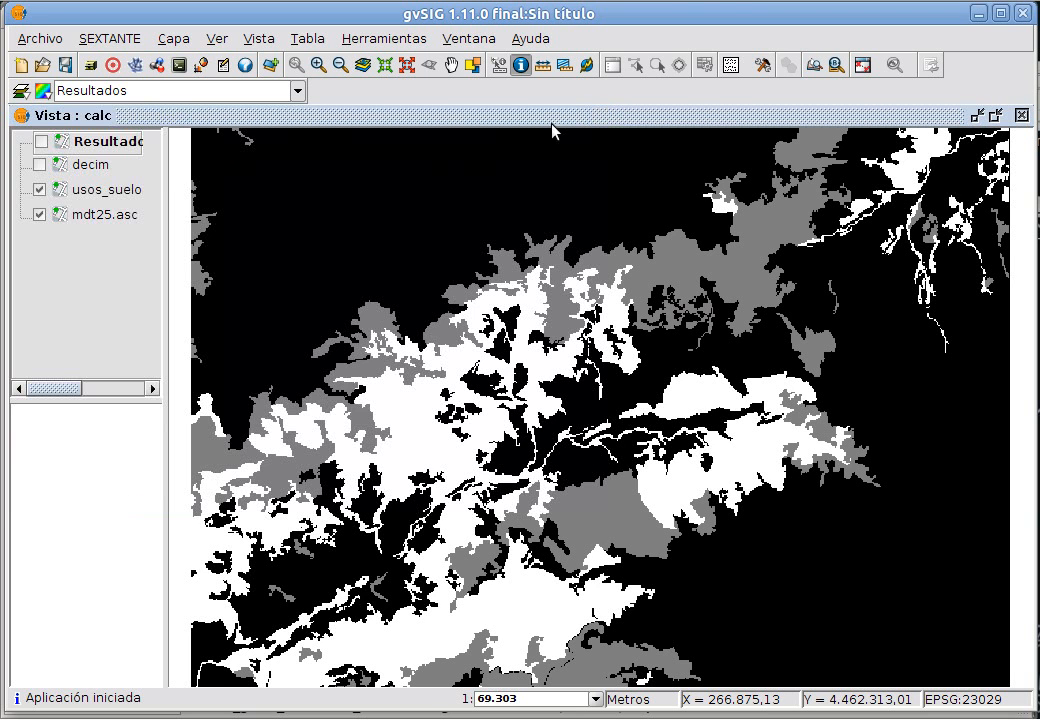
{"action": "left_click", "coordinate": [90, 190]}
{"action": "left_click", "coordinate": [262, 224]}
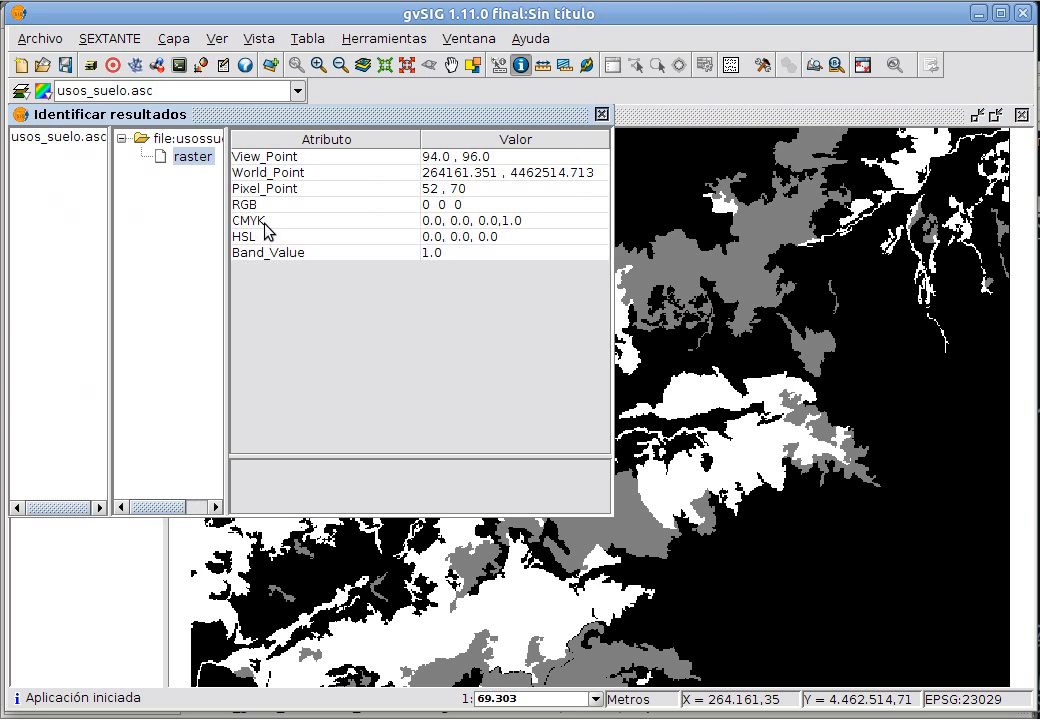
{"action": "left_click", "coordinate": [601, 114]}
{"action": "left_click", "coordinate": [757, 235]}
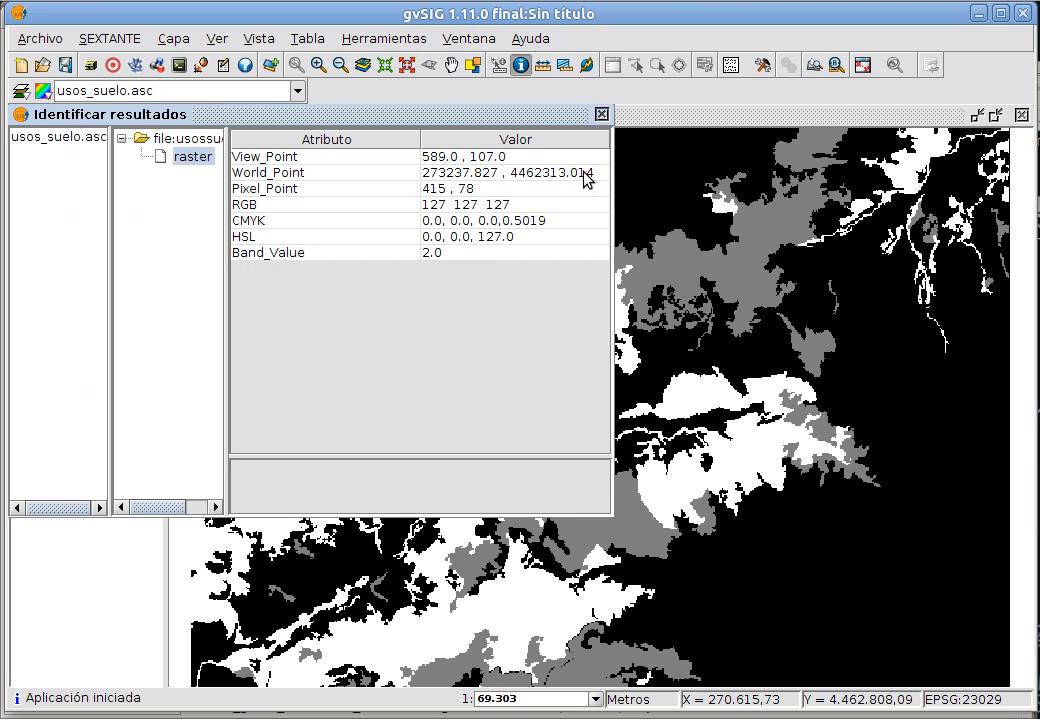
{"action": "left_click", "coordinate": [601, 113]}
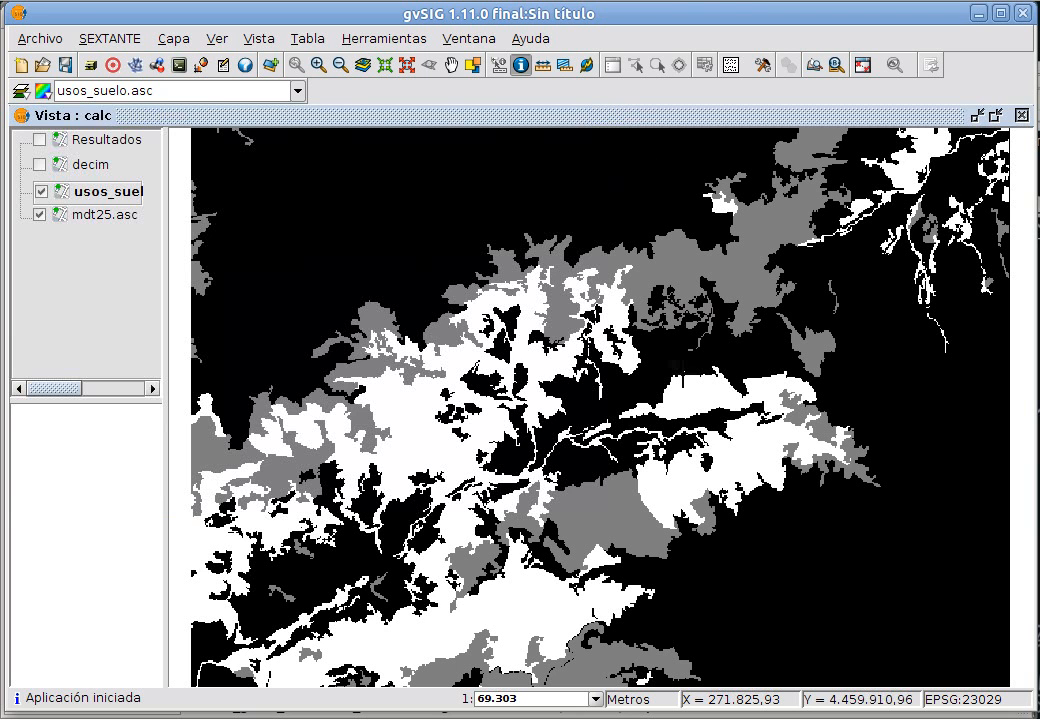
{"action": "left_click", "coordinate": [680, 486]}
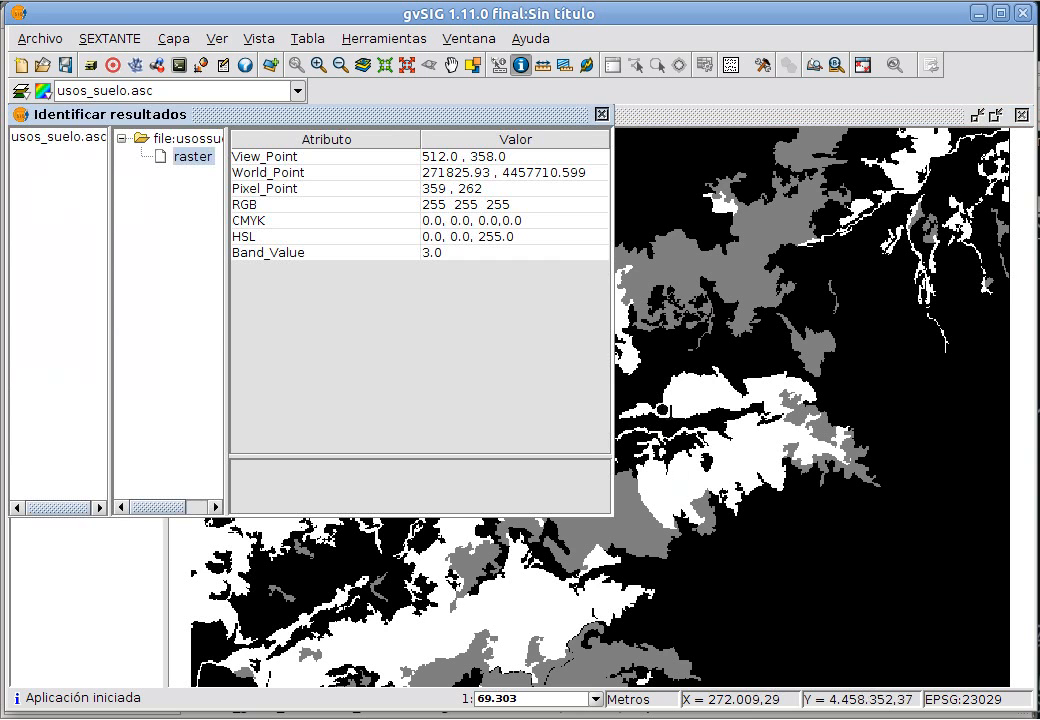
{"action": "left_click", "coordinate": [601, 114]}
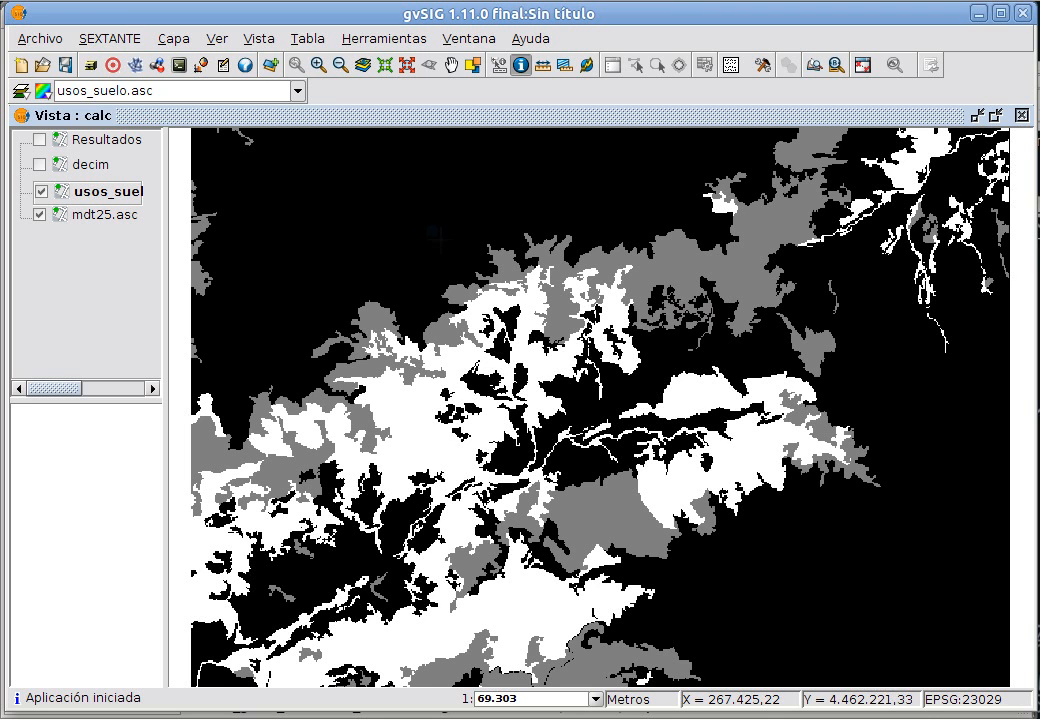
Open SEXTANTE's Calculadora de mapas from the raster calculation algorithms and check its analysis region.
{"action": "left_click", "coordinate": [112, 62]}
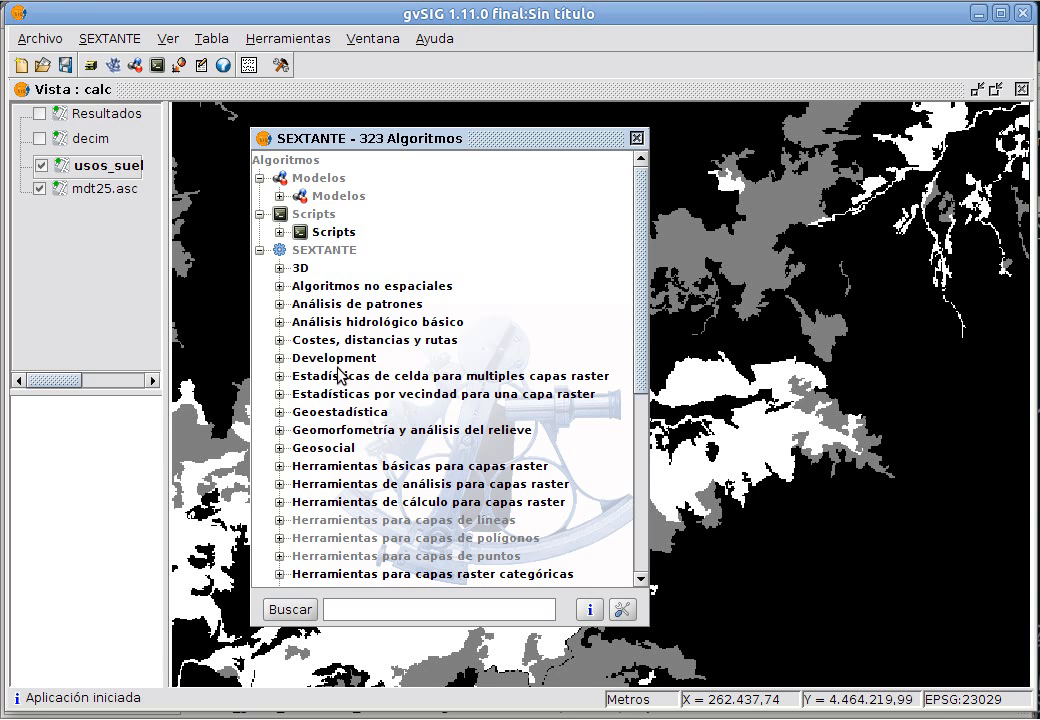
{"action": "left_click", "coordinate": [280, 501]}
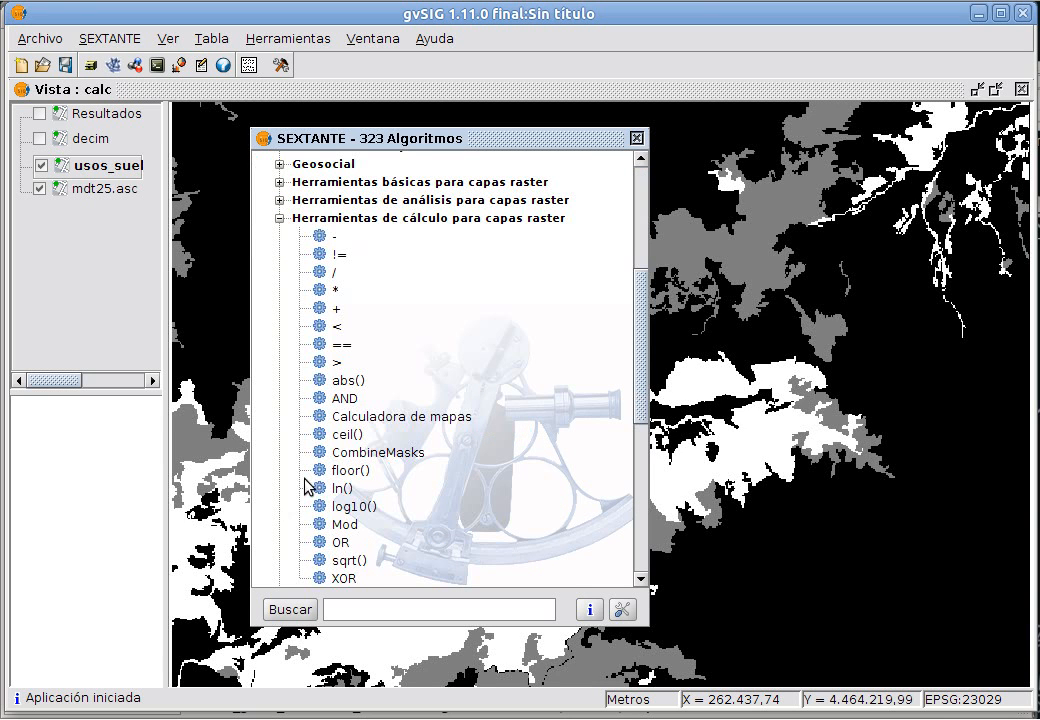
{"action": "double_click", "coordinate": [404, 424]}
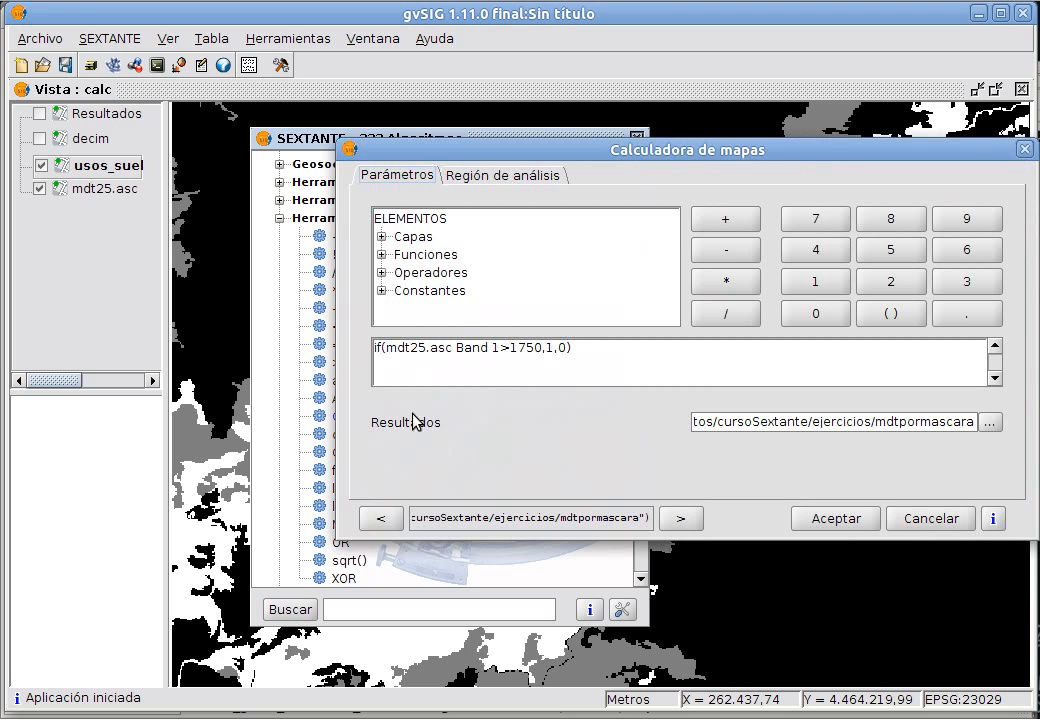
{"action": "left_click", "coordinate": [507, 178]}
{"action": "left_click", "coordinate": [395, 178]}
Replace the calculator expression with a conditional that starts with if(usos_suelo.asc Band 1==1 &&.
{"action": "left_click_drag", "start_coordinate": [585, 347], "coordinate": [376, 347]}
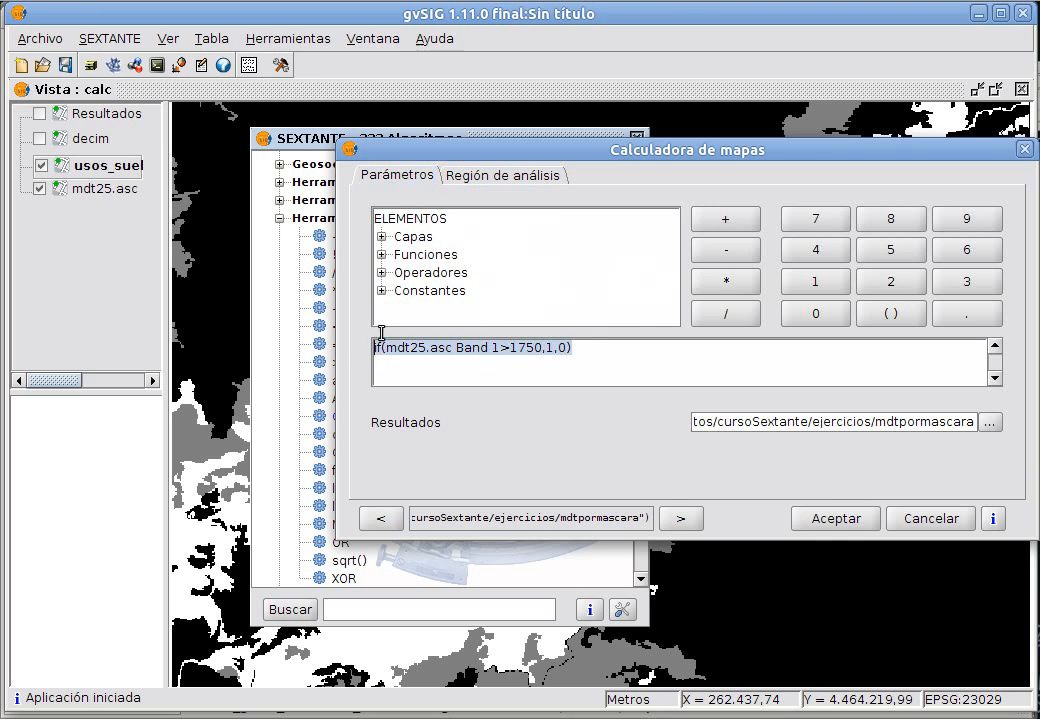
{"action": "type", "text": "if("}
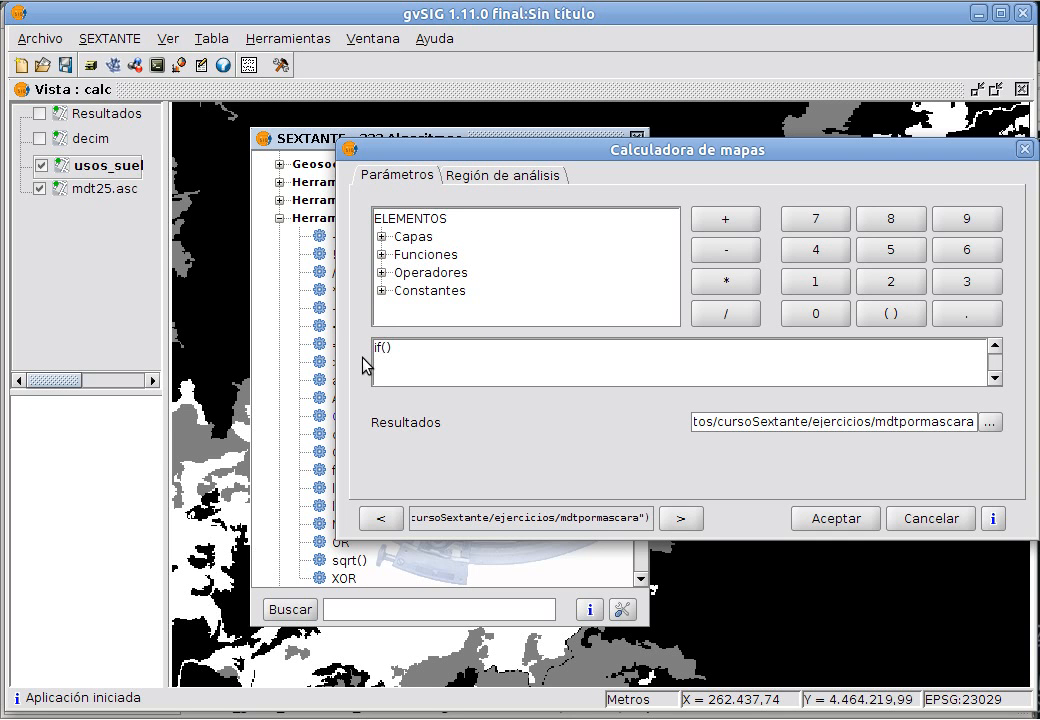
{"action": "left_click", "coordinate": [381, 236]}
{"action": "left_click", "coordinate": [449, 279]}
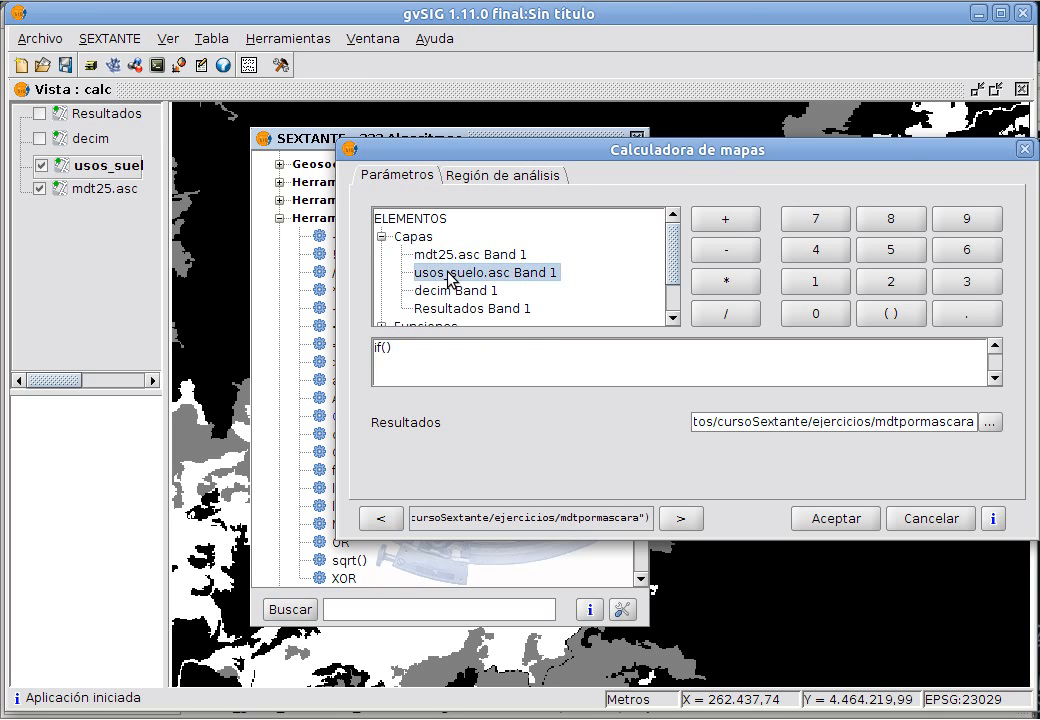
{"action": "double_click", "coordinate": [449, 280]}
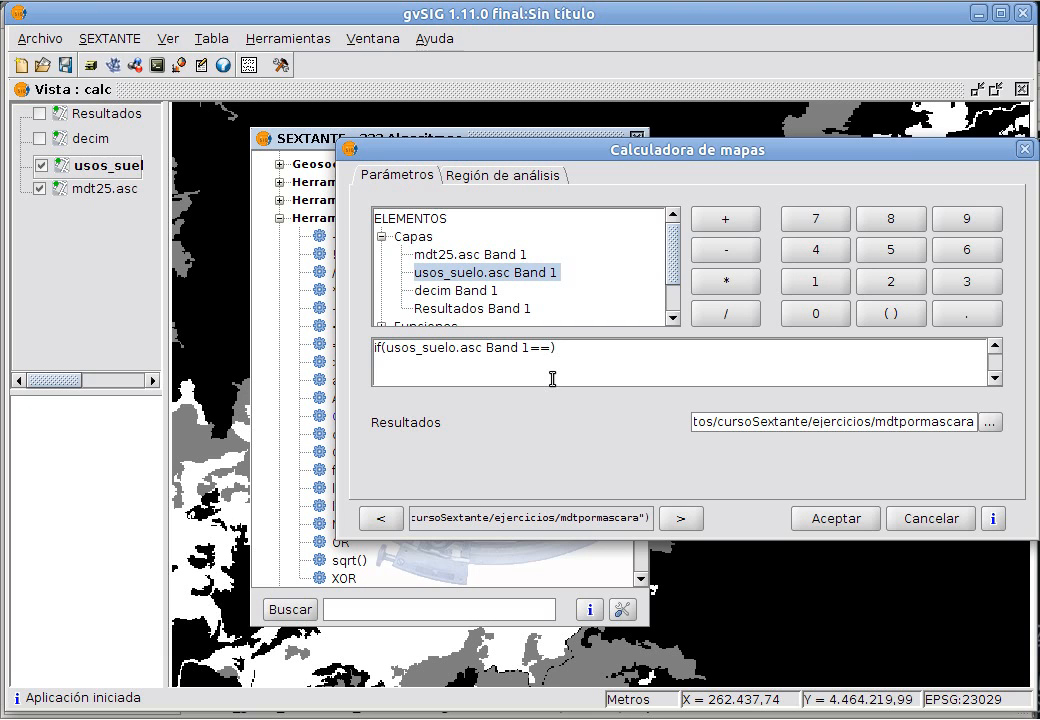
{"action": "type", "text": "==1 &&"}
Complete the conditional with mdt25.asc Band 1 > 2000, returning 4 when true and usos_suelo.asc Band 1 otherwise.
{"action": "left_click", "coordinate": [467, 256]}
{"action": "double_click", "coordinate": [467, 256]}
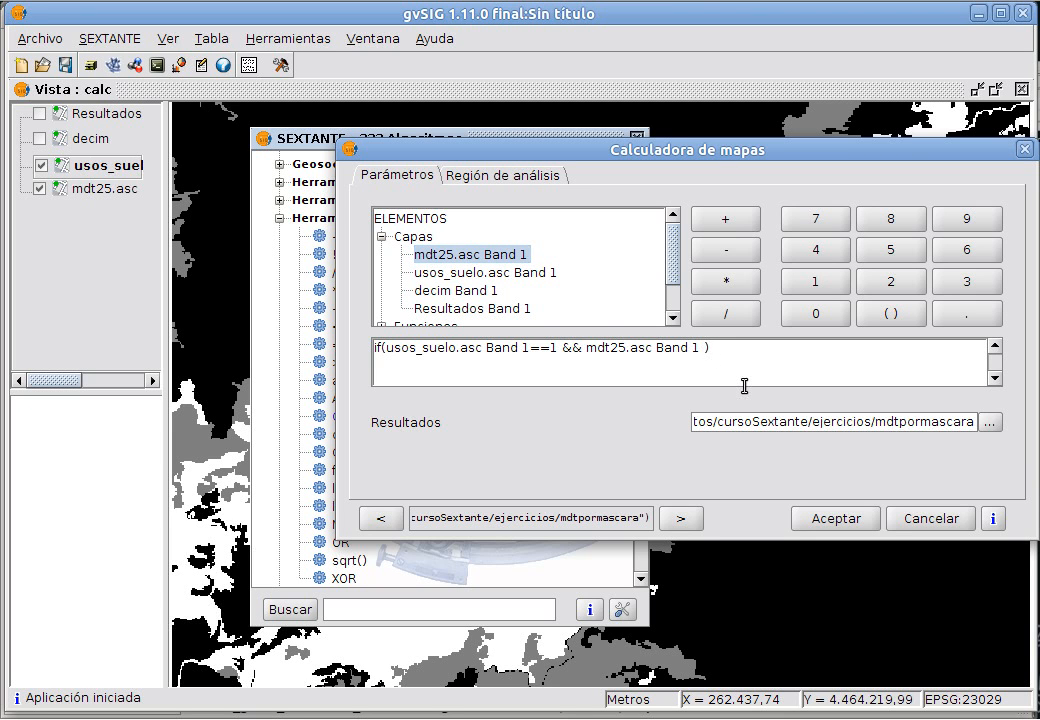
{"action": "type", "text": "> 2000,4,"}
{"action": "left_click", "coordinate": [491, 280]}
{"action": "double_click", "coordinate": [491, 280]}
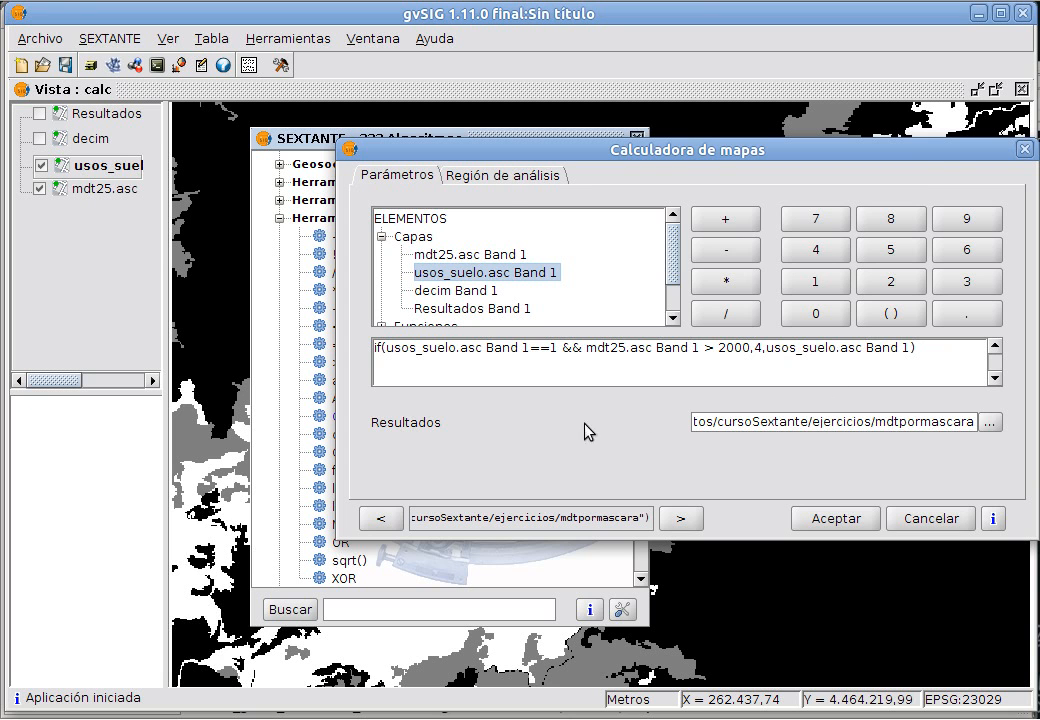
Run the map calculation after reviewing its analysis region, and close the algorithm list.
{"action": "left_click", "coordinate": [499, 175]}
{"action": "left_click", "coordinate": [399, 178]}
{"action": "left_click", "coordinate": [824, 516]}
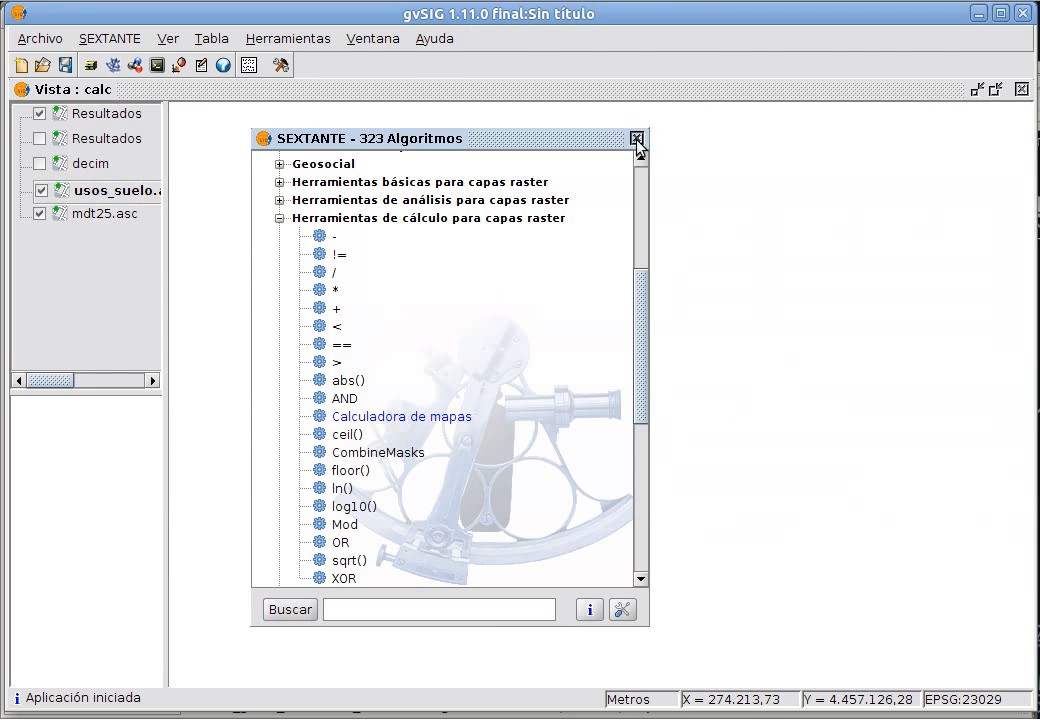
{"action": "left_click", "coordinate": [636, 138]}
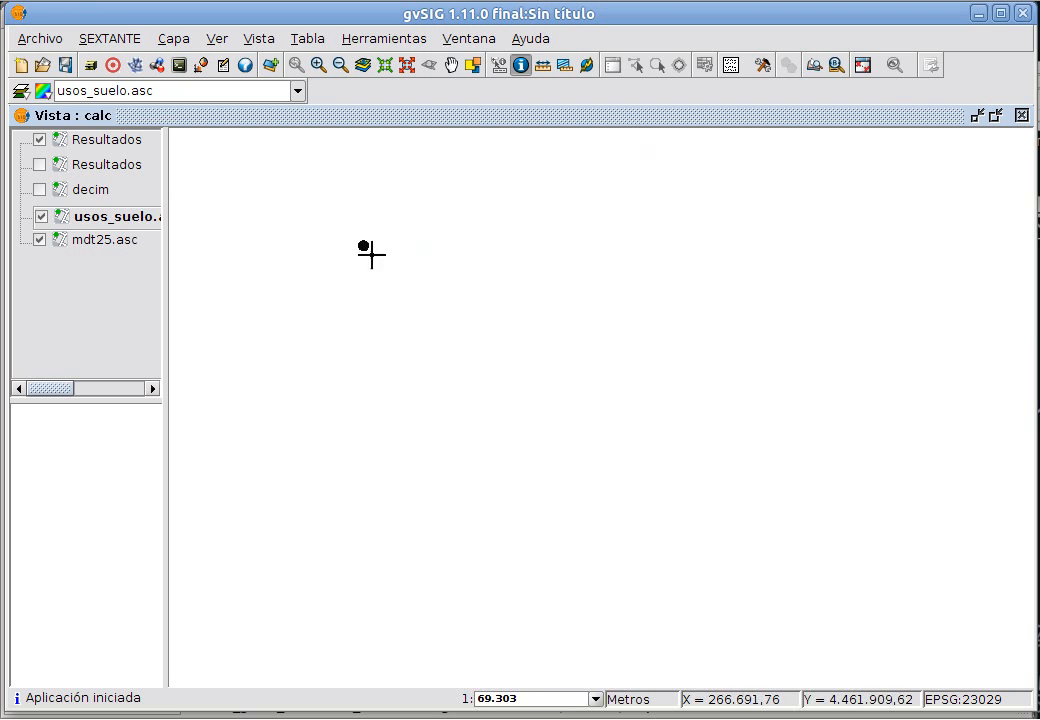
Recalculate the statistics of the uppermost Resultados layer in its raster properties and accept the changes.
{"action": "left_click", "coordinate": [84, 142]}
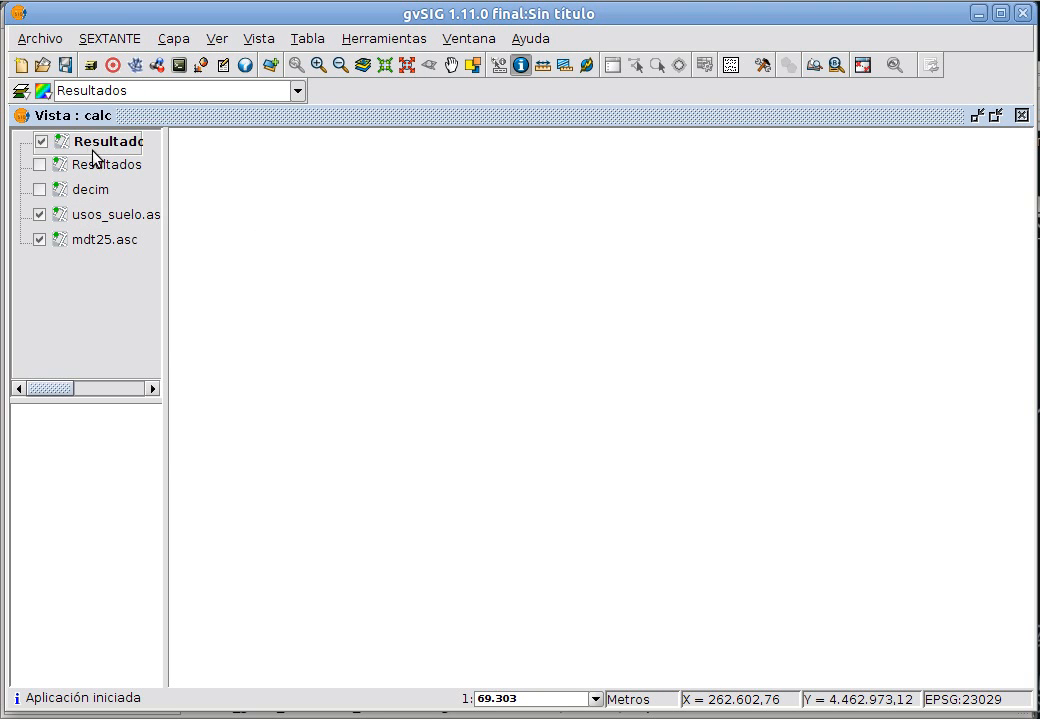
{"action": "right_click", "coordinate": [90, 153]}
{"action": "left_click", "coordinate": [187, 349]}
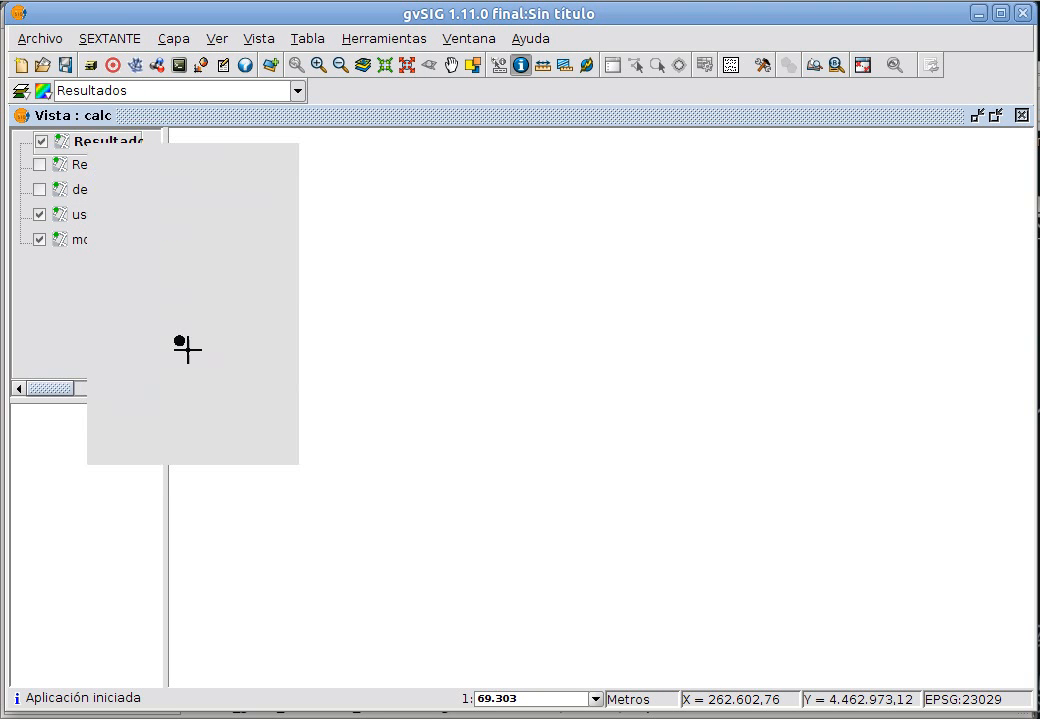
{"action": "left_click", "coordinate": [350, 123]}
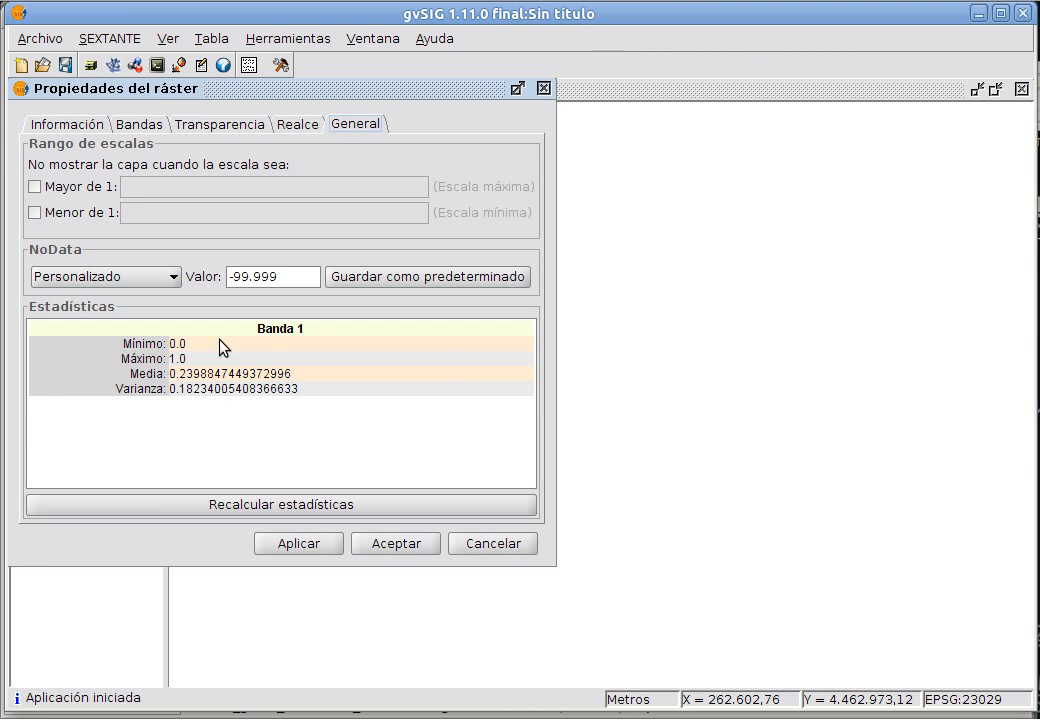
{"action": "left_click", "coordinate": [241, 504]}
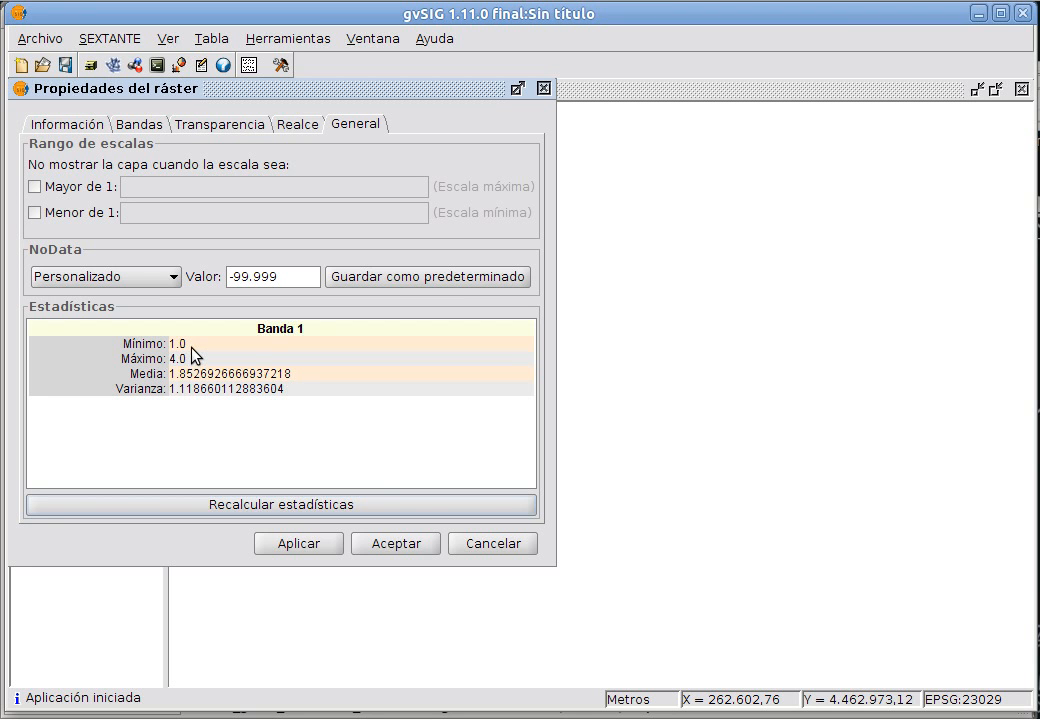
{"action": "left_click", "coordinate": [385, 545]}
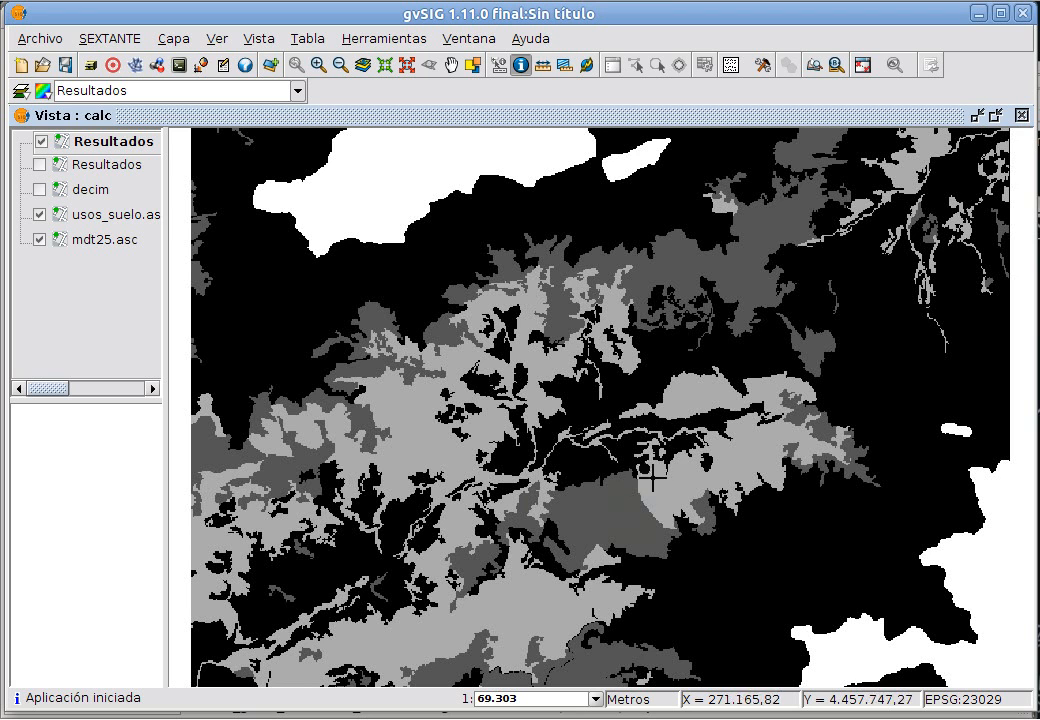
Query the band value of the new Resultados layer at a point in the large white area in the north.
{"action": "left_click", "coordinate": [395, 199]}
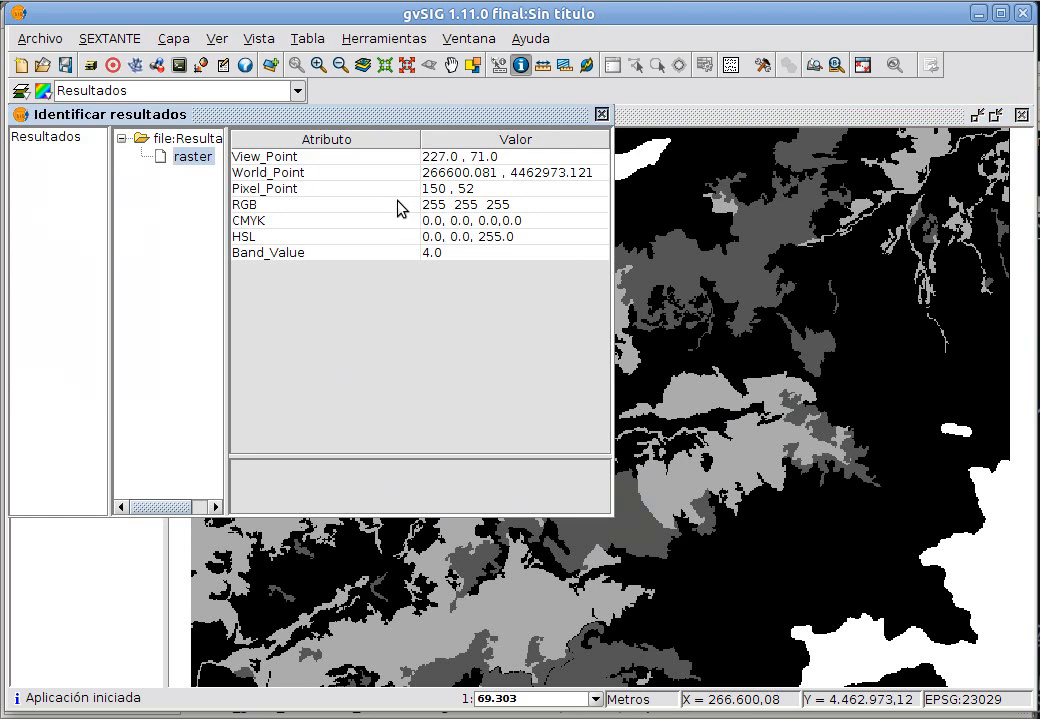
{"action": "left_click", "coordinate": [601, 114]}
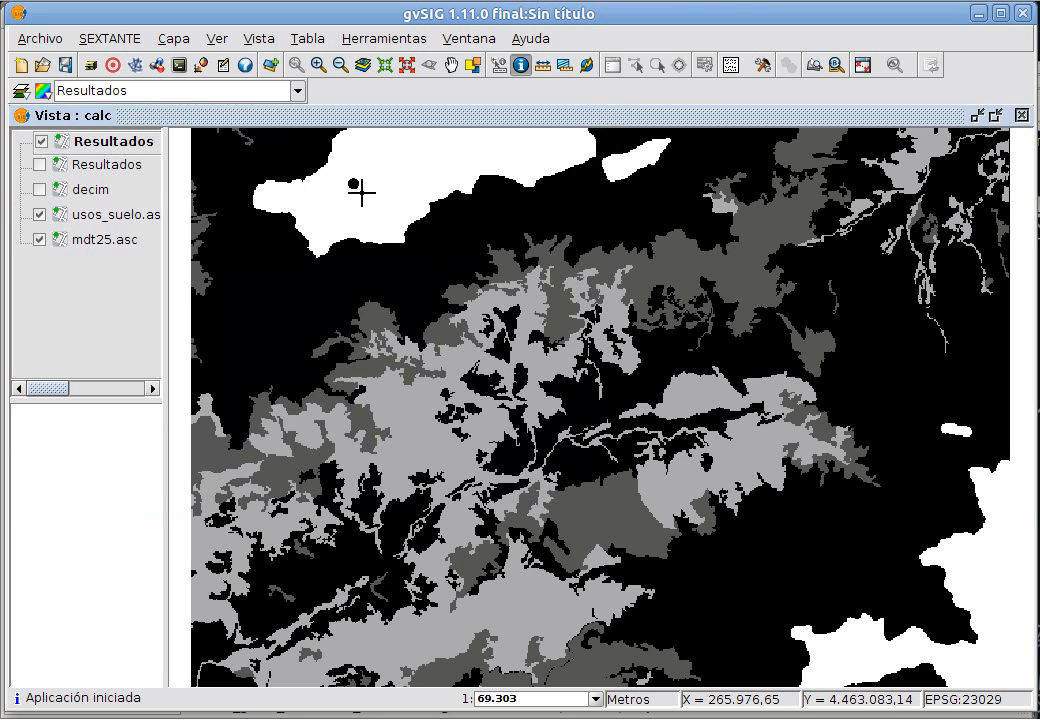